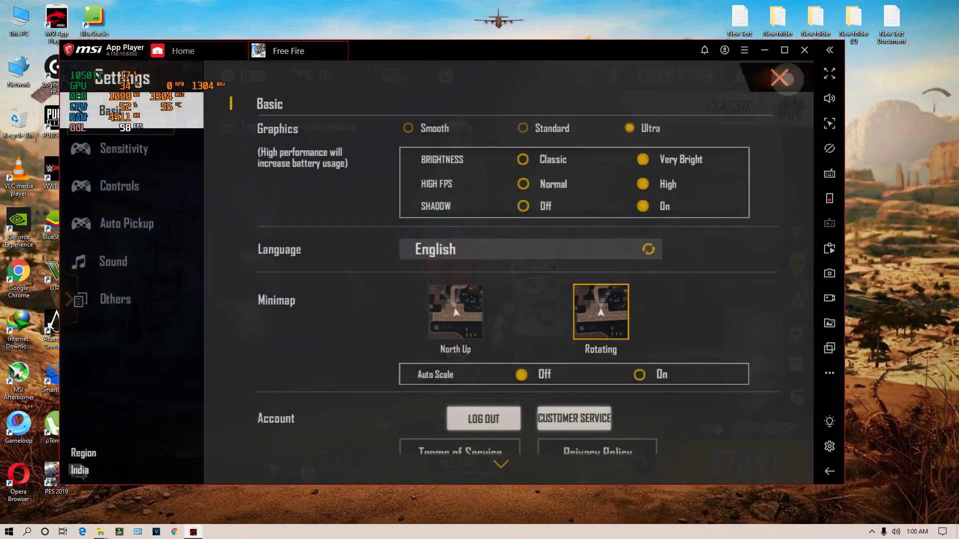
Leave the game's settings and open the MSI App Player settings to view the display options.
{"action": "left_click", "coordinate": [781, 78]}
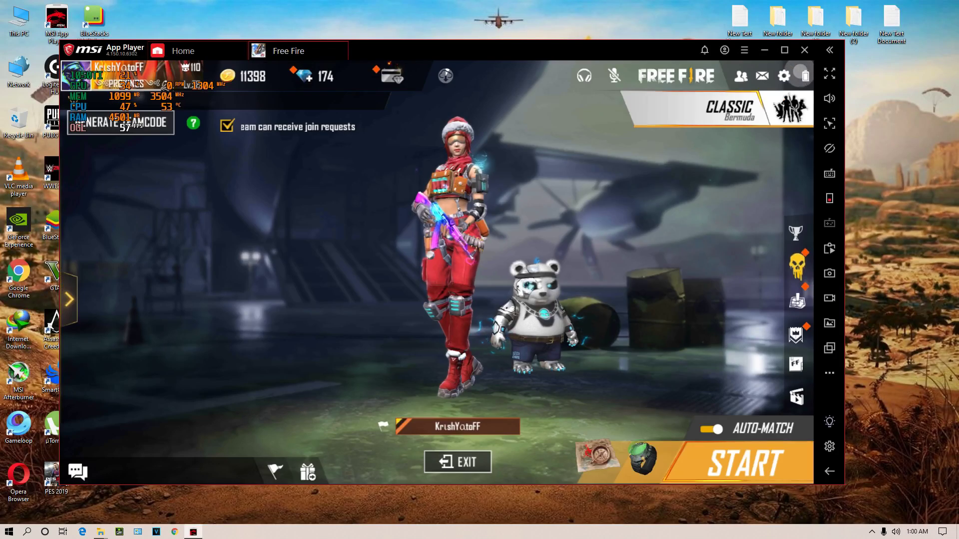
{"action": "left_click", "coordinate": [744, 50]}
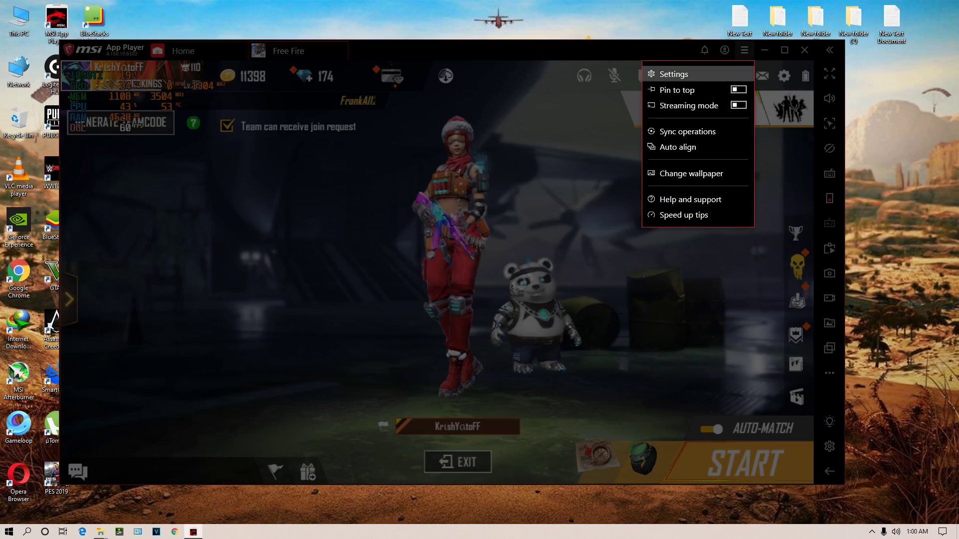
{"action": "left_click", "coordinate": [673, 73]}
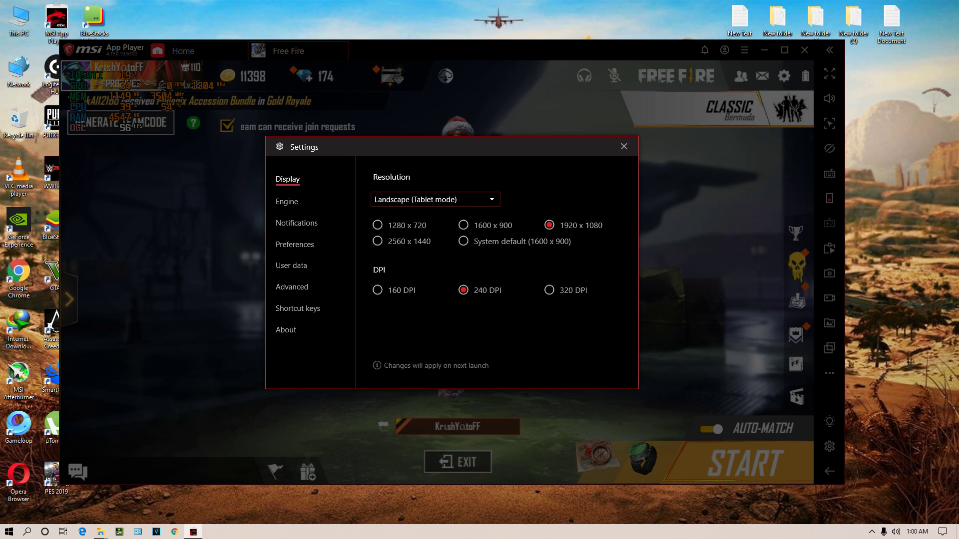
Examine the emulator's engine settings, including graphics mode, ASTC texture, memory, frame rate and ABI setting.
{"action": "left_click", "coordinate": [286, 201]}
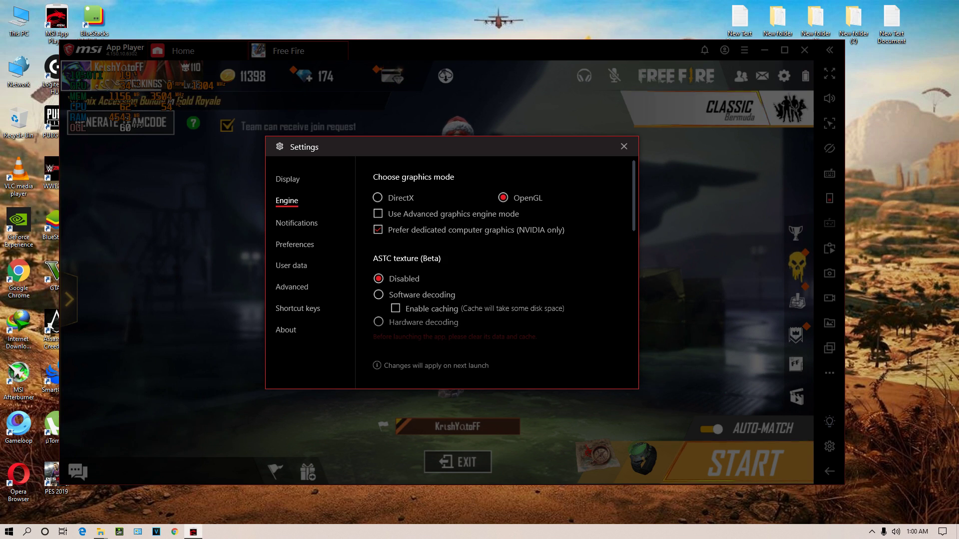
{"action": "scroll", "coordinate": [494, 270], "scroll_direction": "down", "scroll_amount": 1}
{"action": "scroll", "coordinate": [495, 269], "scroll_direction": "up", "scroll_amount": 1}
{"action": "scroll", "coordinate": [494, 269], "scroll_direction": "down", "scroll_amount": 1}
{"action": "scroll", "coordinate": [494, 270], "scroll_direction": "down", "scroll_amount": 12}
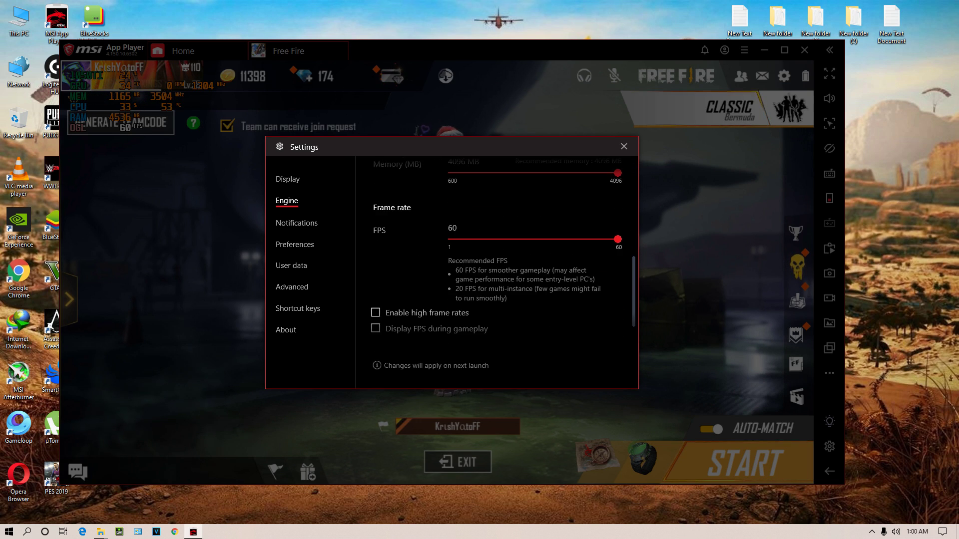
{"action": "scroll", "coordinate": [495, 270], "scroll_direction": "up", "scroll_amount": 3}
{"action": "scroll", "coordinate": [495, 270], "scroll_direction": "down", "scroll_amount": 4}
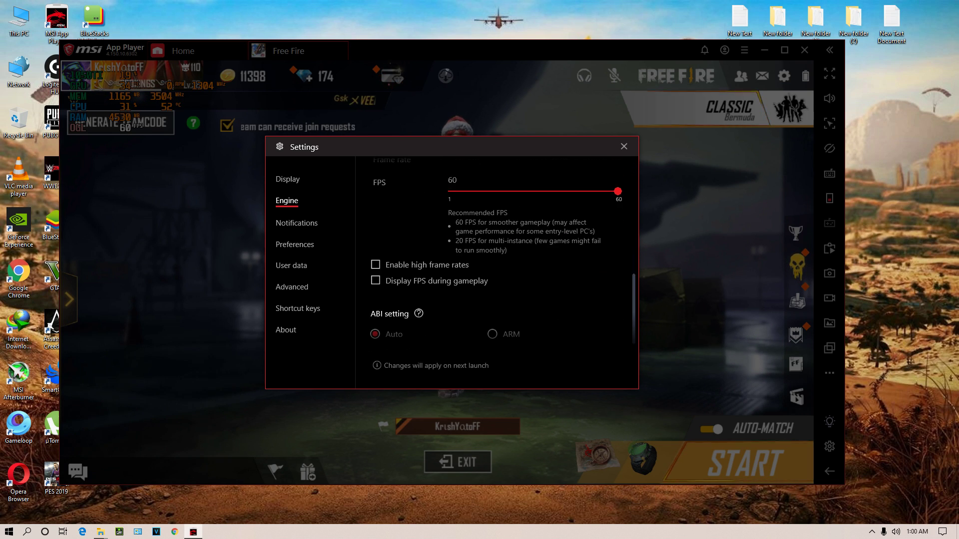
{"action": "scroll", "coordinate": [494, 270], "scroll_direction": "up", "scroll_amount": 8}
Look through the emulator's remaining settings sections, from notifications to the version information, and close the settings.
{"action": "left_click", "coordinate": [296, 223]}
{"action": "left_click", "coordinate": [295, 244]}
{"action": "left_click", "coordinate": [292, 287]}
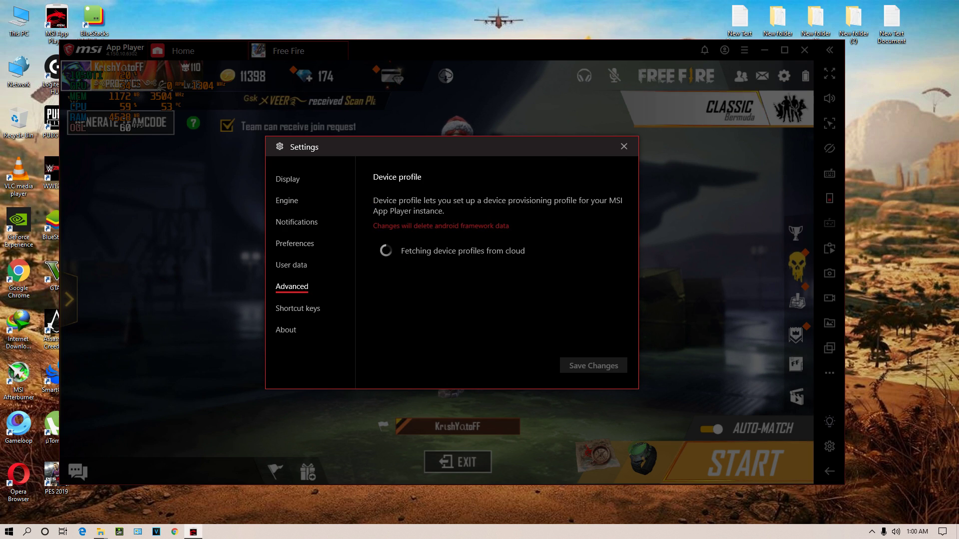
{"action": "left_click", "coordinate": [291, 266]}
{"action": "left_click", "coordinate": [291, 287]}
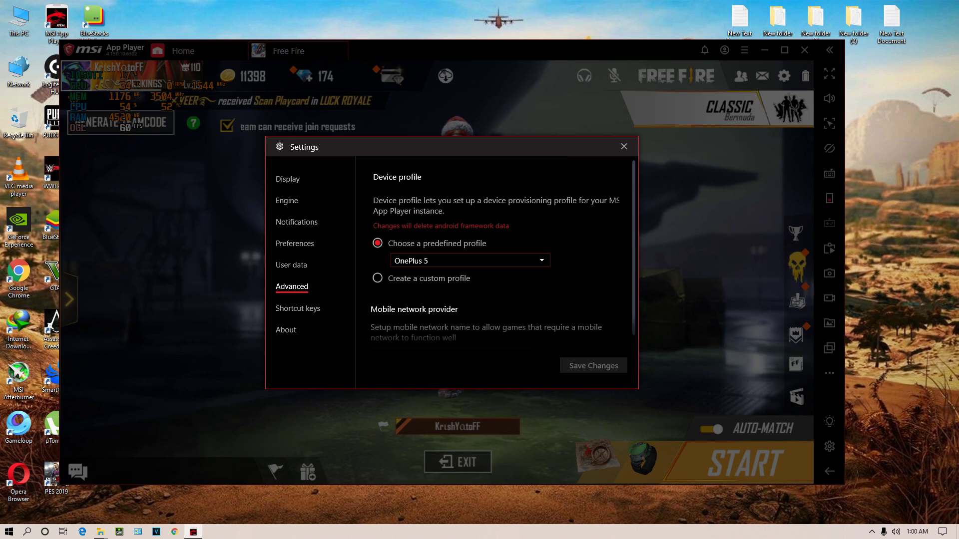
{"action": "left_click", "coordinate": [298, 308]}
{"action": "left_click", "coordinate": [285, 329]}
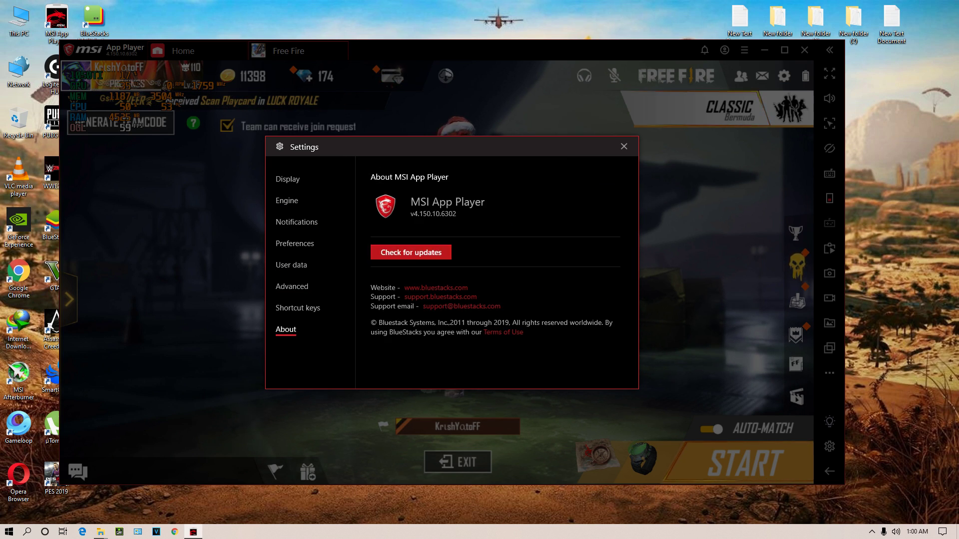
{"action": "key", "text": "Escape"}
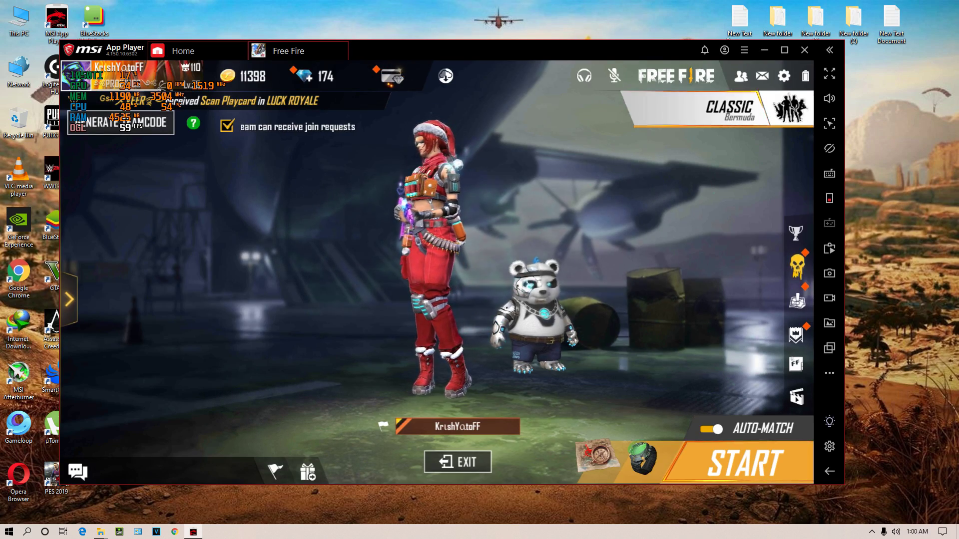
View the game lobby in full screen and return to the windowed view.
{"action": "mouse_move", "coordinate": [449, 56]}
{"action": "left_mouse_down"}
{"action": "mouse_move", "coordinate": [476, 61]}
{"action": "mouse_move", "coordinate": [499, 85]}
{"action": "mouse_move", "coordinate": [464, 59]}
{"action": "left_mouse_up"}
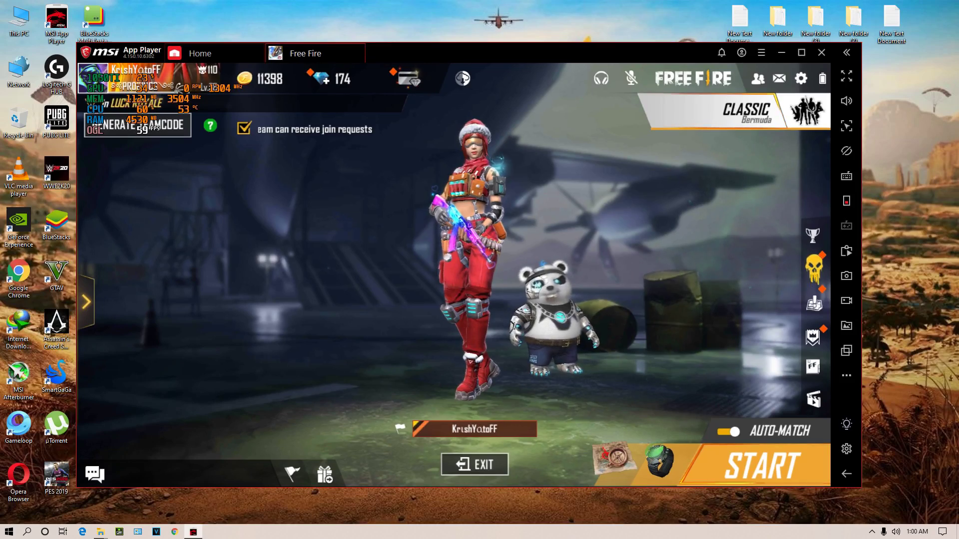
{"action": "key", "text": "F11"}
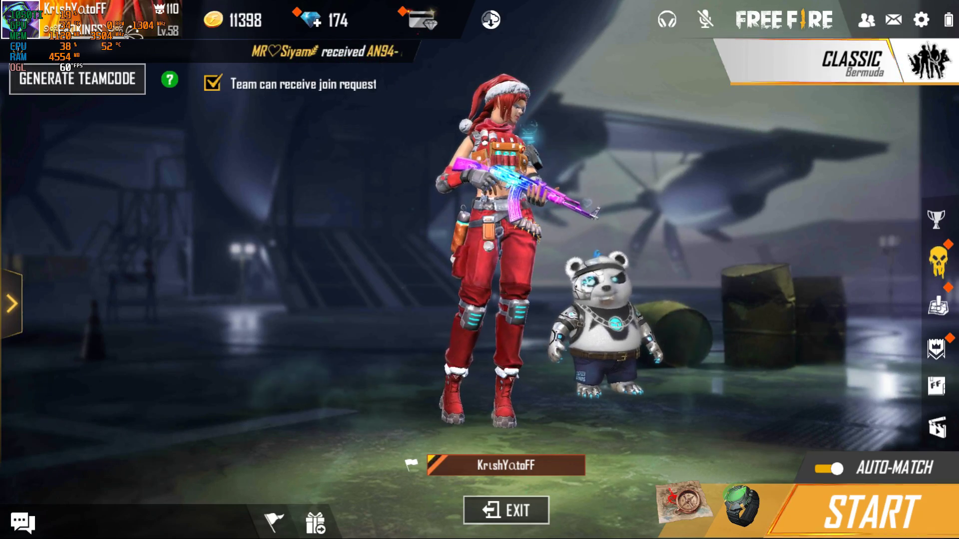
{"action": "key", "text": "F11"}
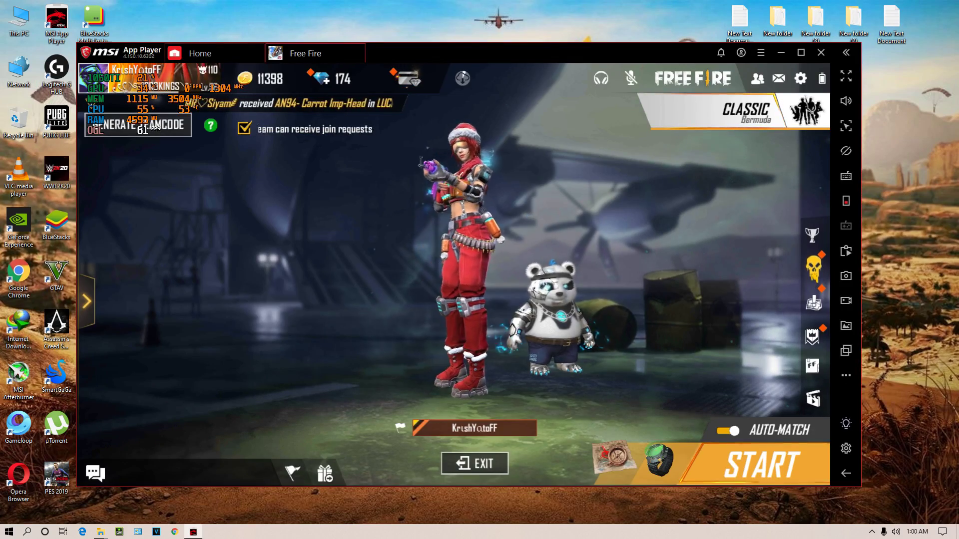
Switch to the desktop, open the BSTweaker5 folder and launch BlueStacksTweaker5.
{"action": "key", "text": "super+d"}
{"action": "left_click", "coordinate": [815, 176]}
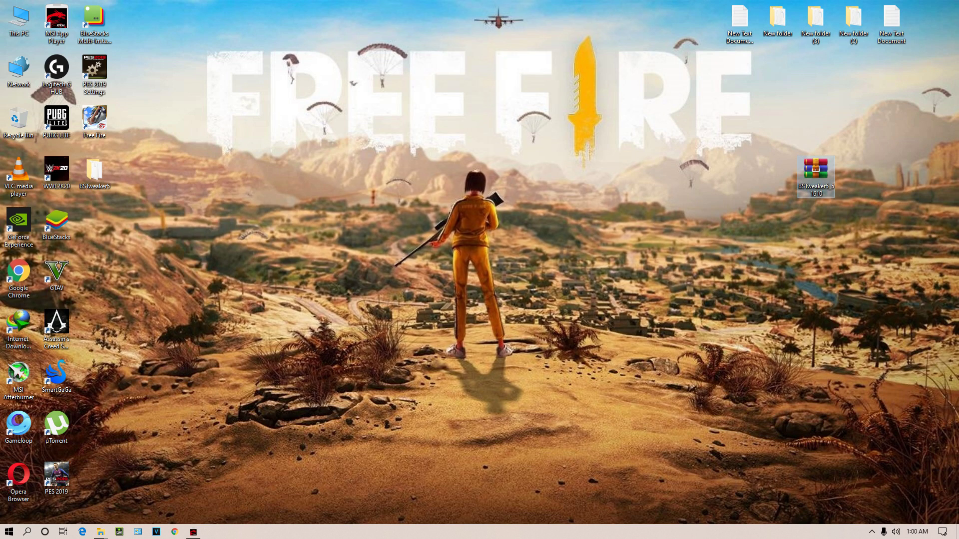
{"action": "double_click", "coordinate": [94, 174]}
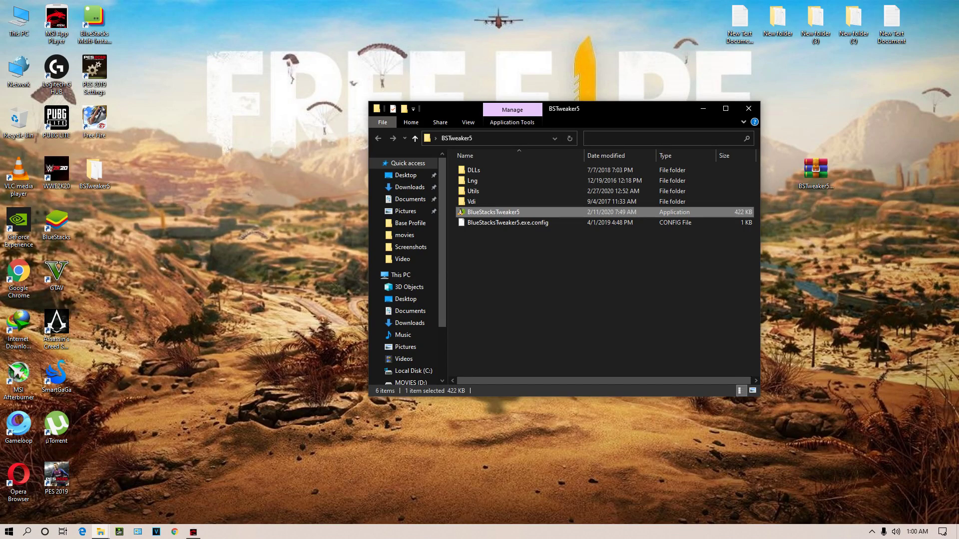
{"action": "key", "text": "alt+F4"}
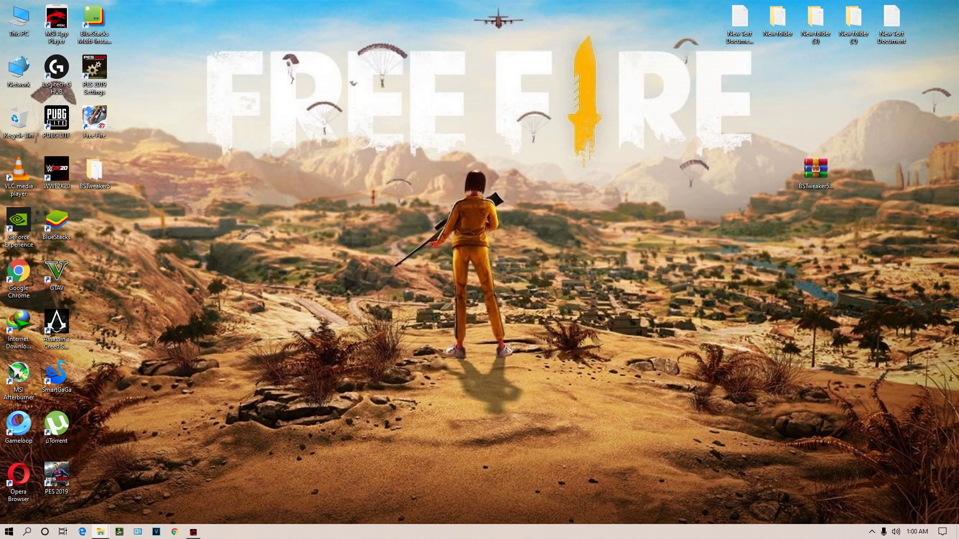
{"action": "right_click", "coordinate": [286, 220]}
{"action": "left_click_drag", "start_coordinate": [334, 140], "coordinate": [360, 177]}
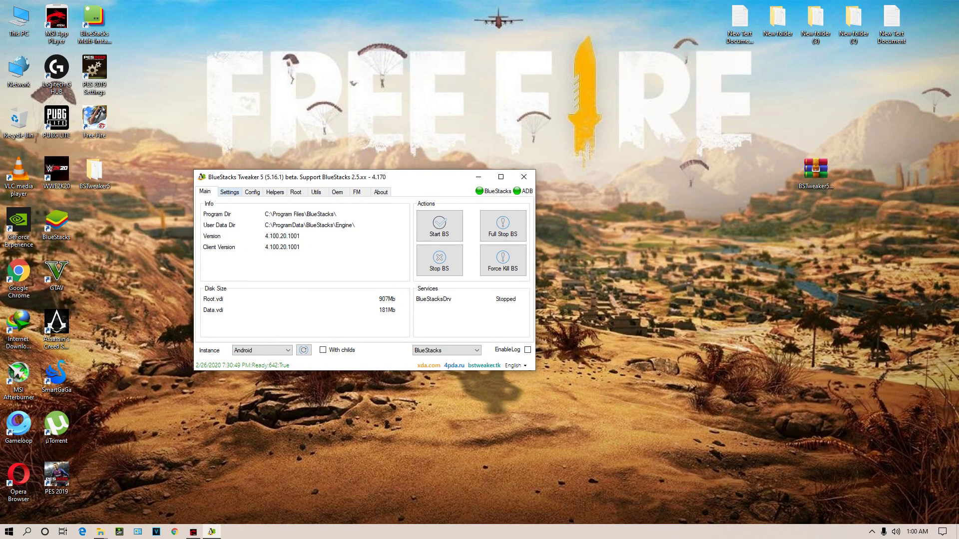
Try to apply the Asus ROG Phone device model with country India and operator airtel to the BlueStacks installation.
{"action": "left_click", "coordinate": [230, 192]}
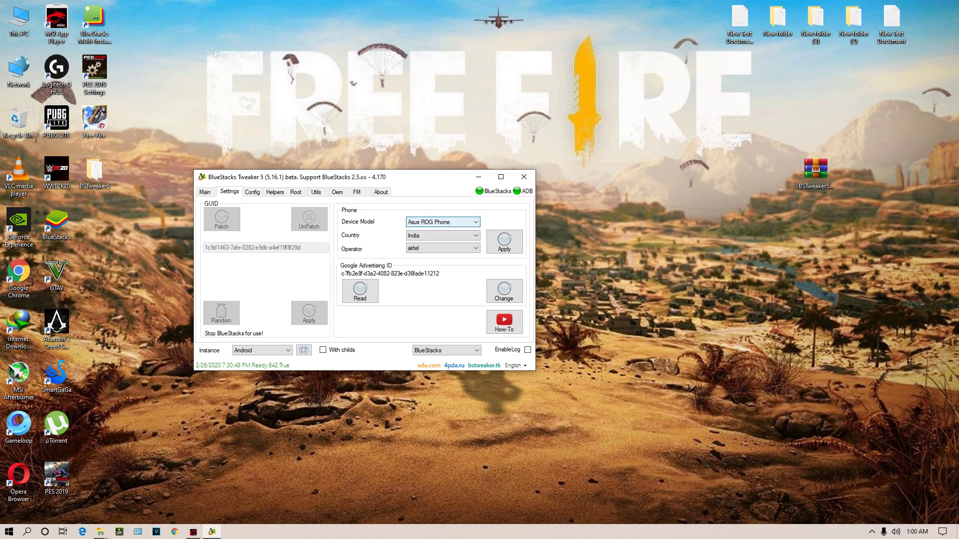
{"action": "left_click", "coordinate": [443, 221]}
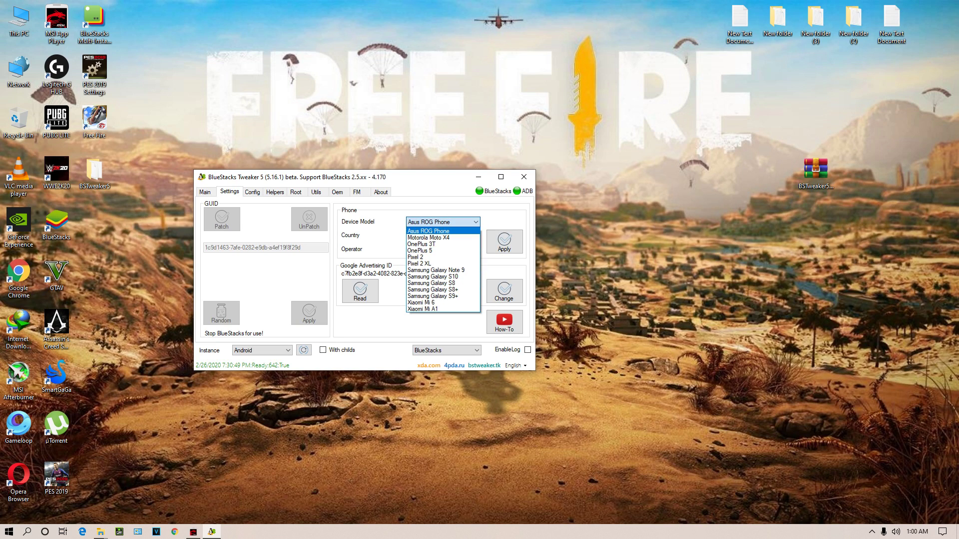
{"action": "key", "text": "Escape"}
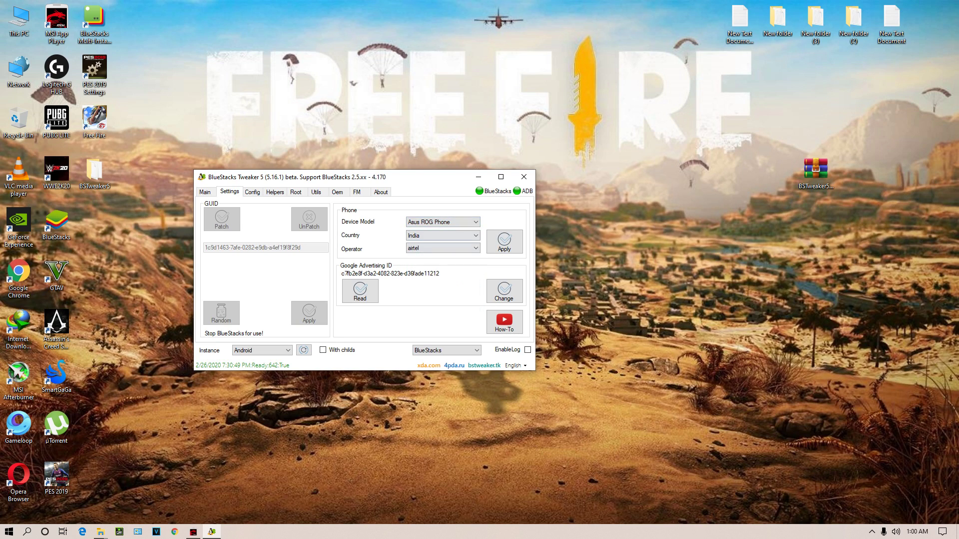
{"action": "left_click", "coordinate": [443, 248]}
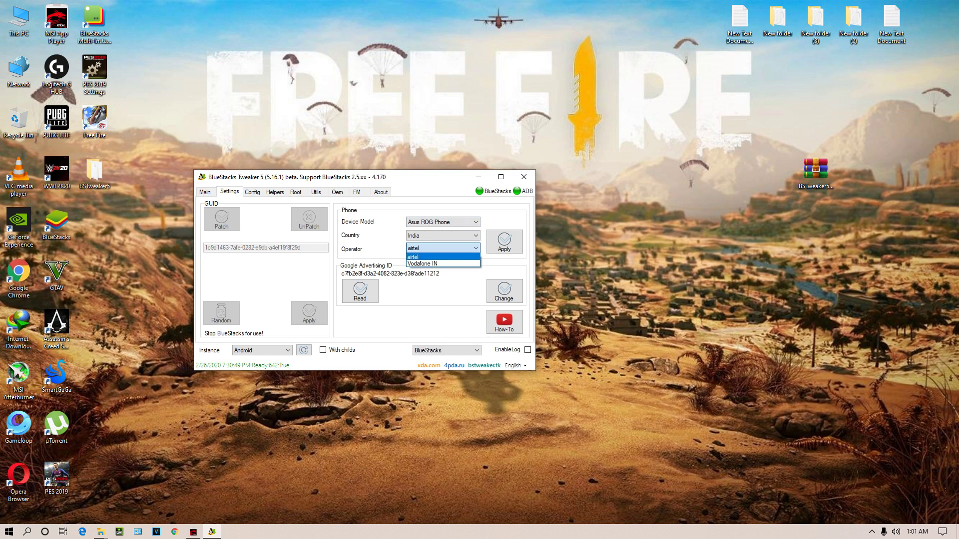
{"action": "left_click", "coordinate": [442, 256]}
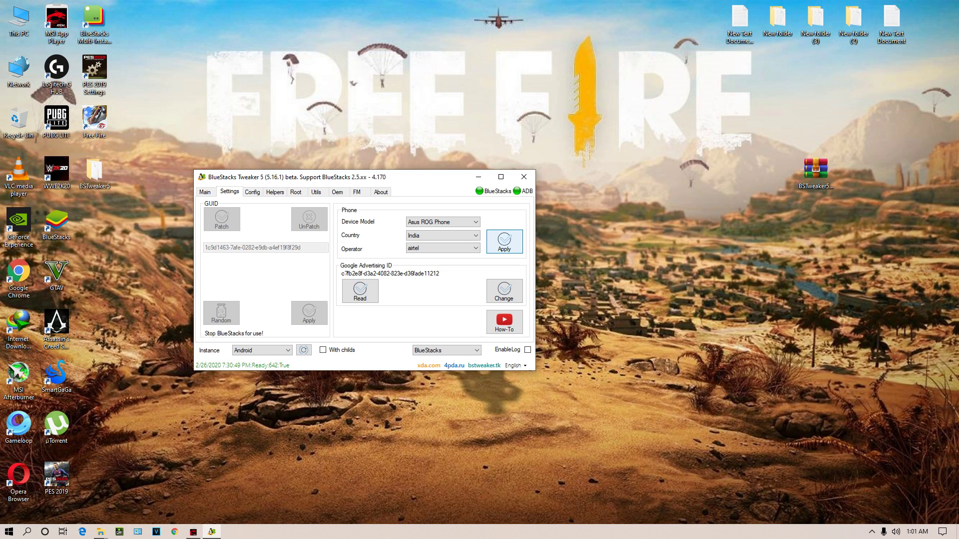
{"action": "key", "text": "Return"}
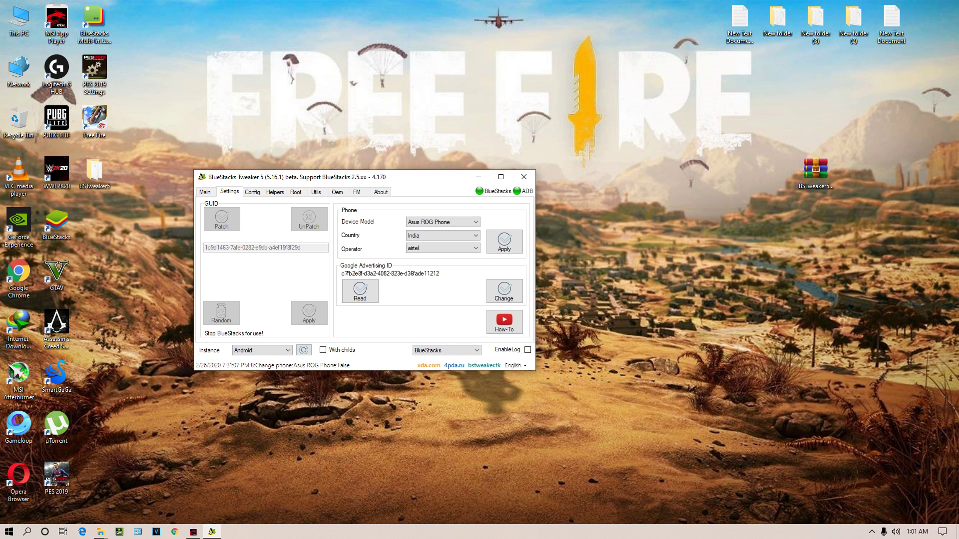
Bring up the running MSI emulator behind the tweaker and set the tweaker's target installation to BlueStacks MSI.
{"action": "key", "text": "alt+Tab"}
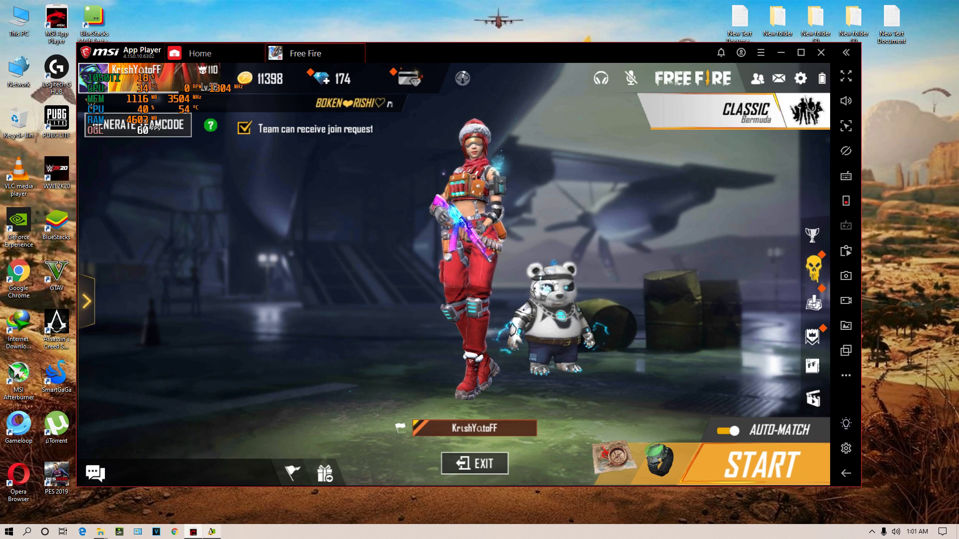
{"action": "key", "text": "alt+Tab"}
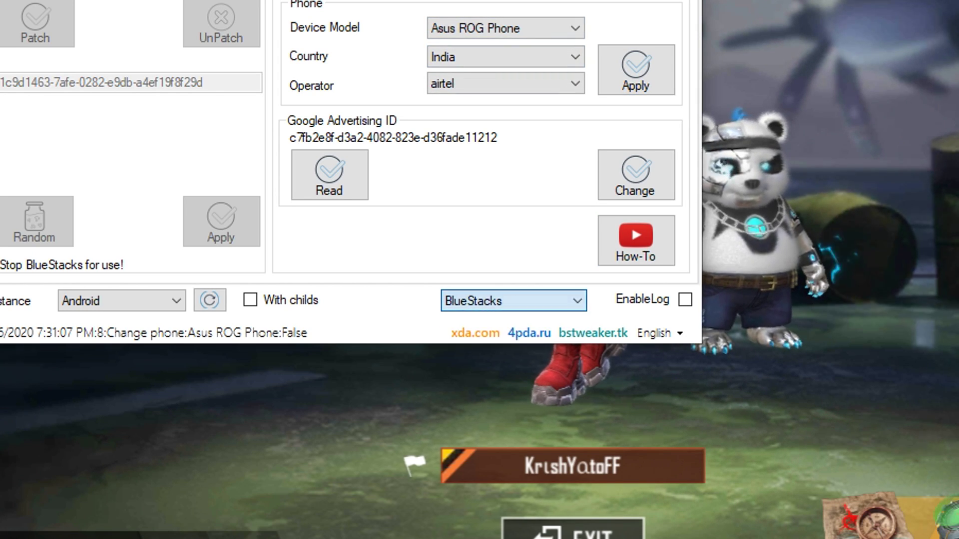
{"action": "left_click", "coordinate": [513, 301]}
{"action": "left_click", "coordinate": [513, 301]}
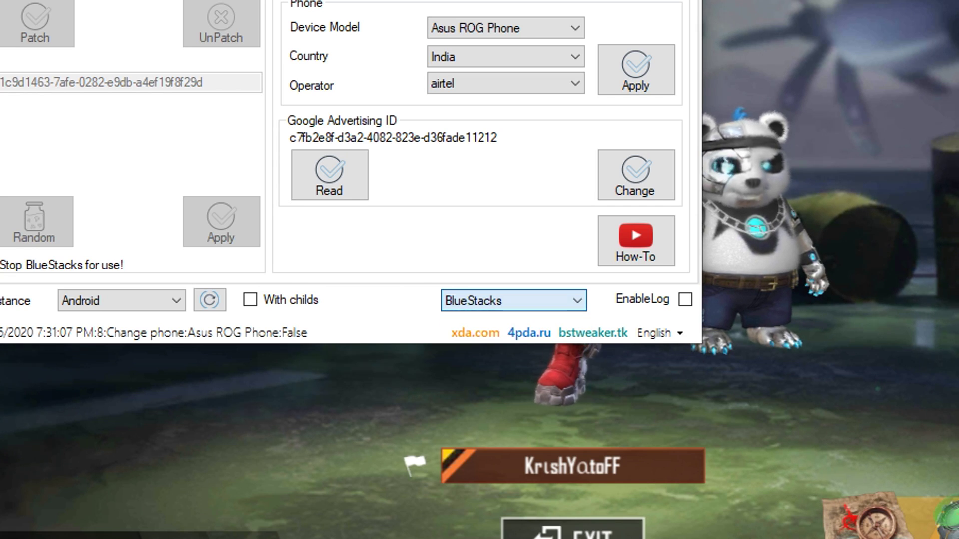
{"action": "left_click", "coordinate": [512, 301]}
{"action": "left_click", "coordinate": [513, 301]}
{"action": "left_click", "coordinate": [513, 301]}
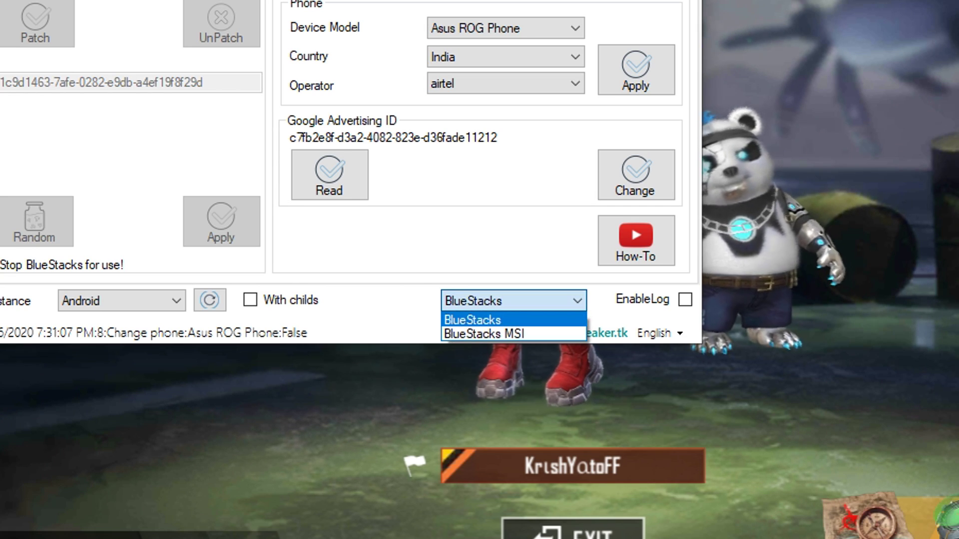
{"action": "key", "text": "Down"}
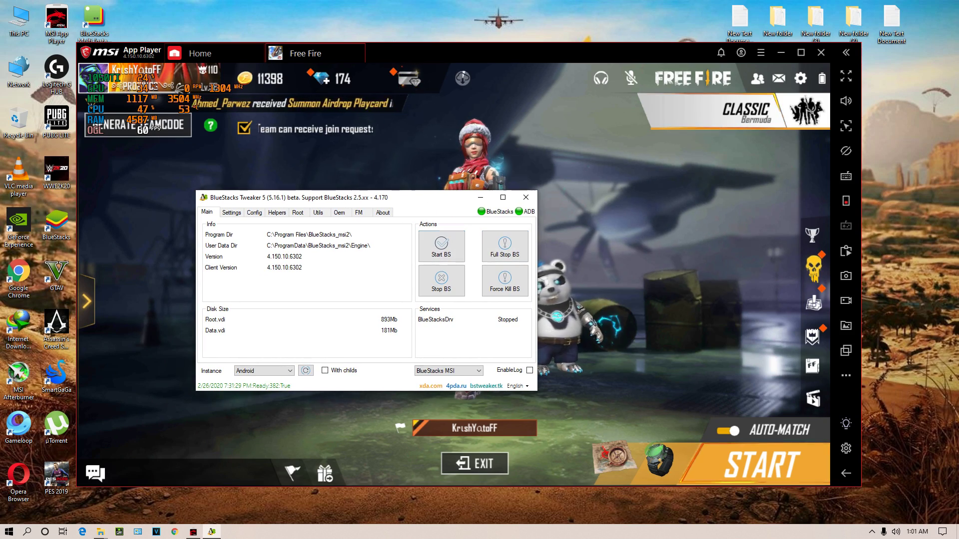
Apply the Asus ROG Phone device model with country India and operator airtel to BlueStacks MSI.
{"action": "left_click", "coordinate": [254, 213]}
{"action": "left_click", "coordinate": [231, 212]}
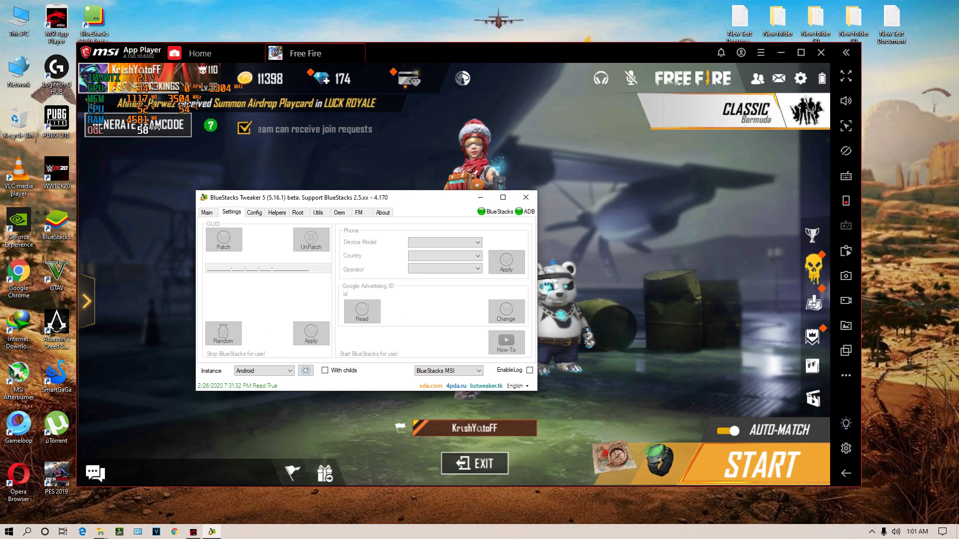
{"action": "left_click_drag", "start_coordinate": [404, 204], "coordinate": [408, 231]}
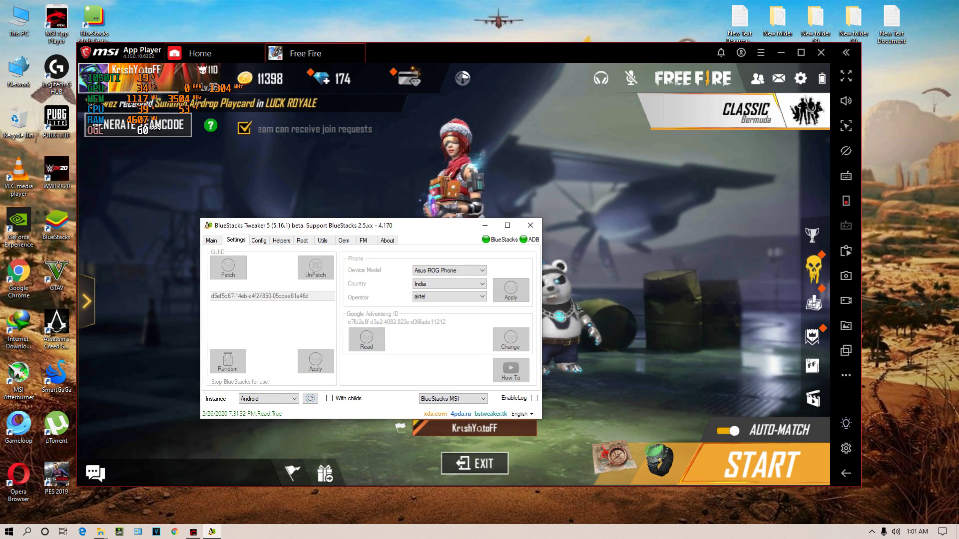
{"action": "left_click", "coordinate": [510, 289]}
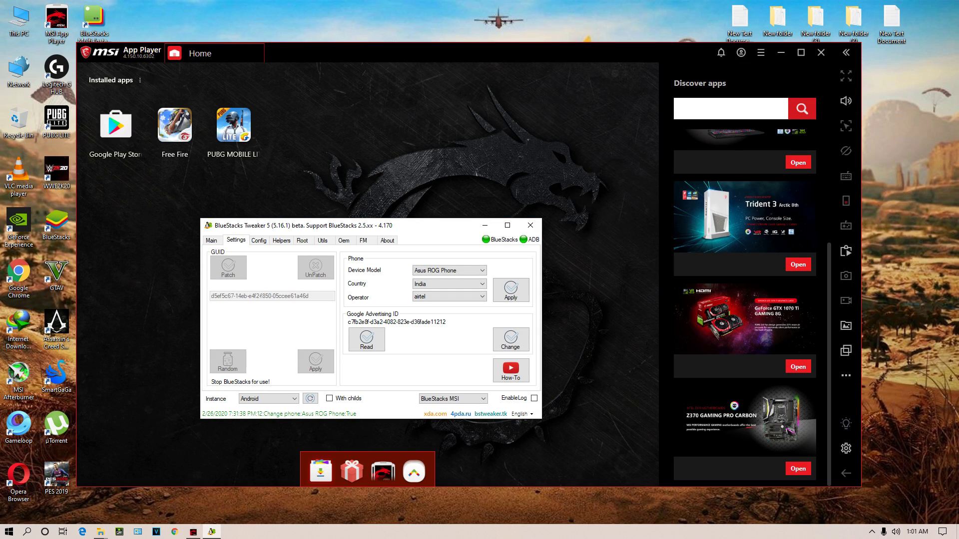
Check the tweaker's root options and force kill the running BlueStacks MSI emulator.
{"action": "left_click_drag", "start_coordinate": [393, 232], "coordinate": [388, 215]}
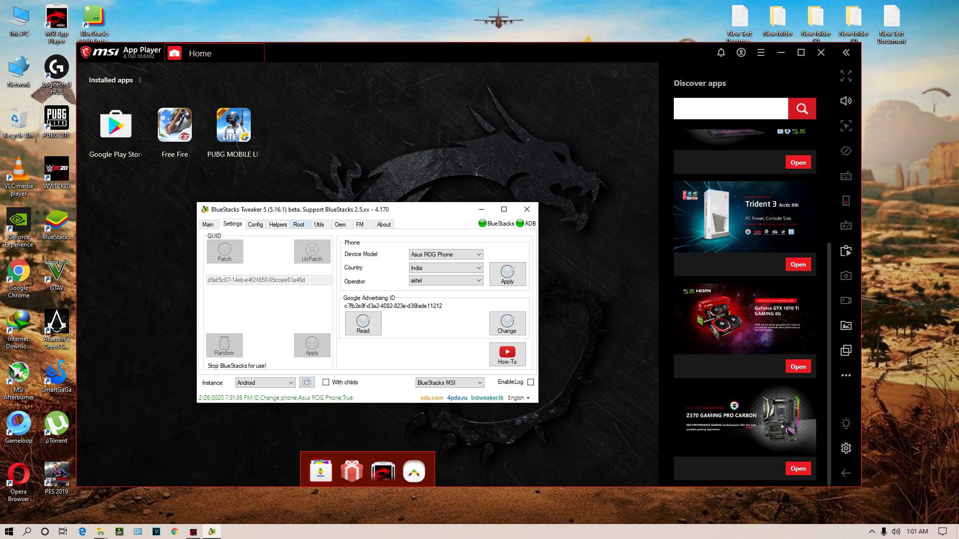
{"action": "left_click", "coordinate": [298, 224]}
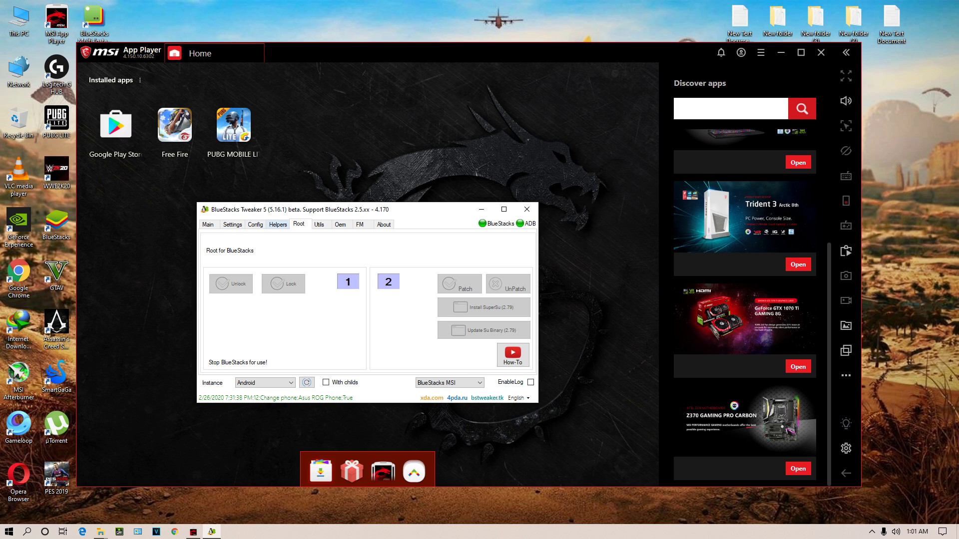
{"action": "left_click", "coordinate": [208, 224]}
{"action": "left_click", "coordinate": [505, 293]}
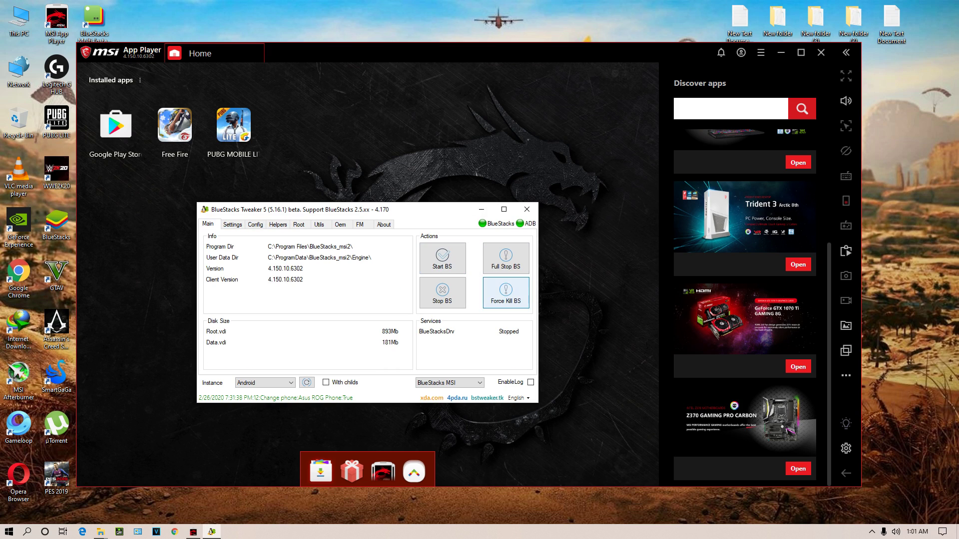
{"action": "left_click", "coordinate": [506, 293]}
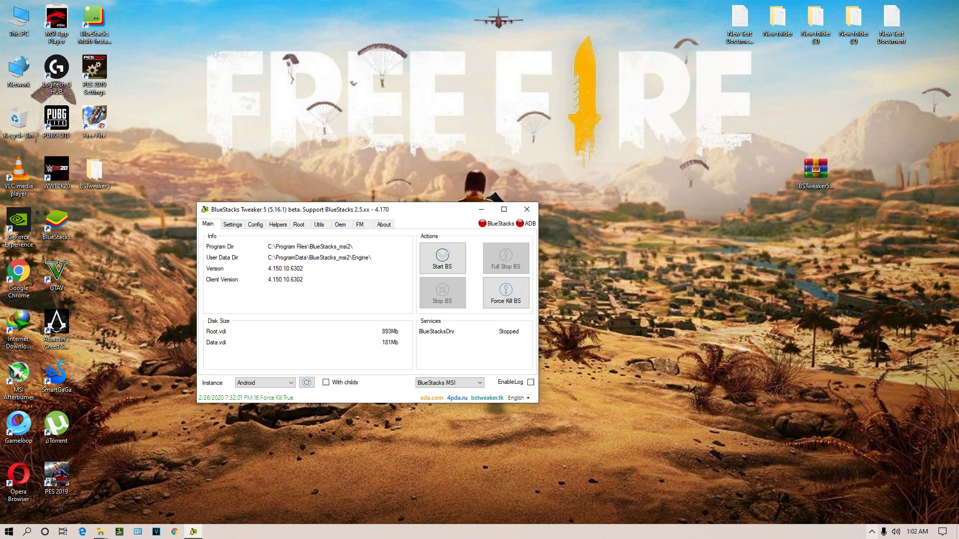
Check the system tray for a running emulator and unlock root for BlueStacks MSI in the tweaker.
{"action": "left_click", "coordinate": [871, 532]}
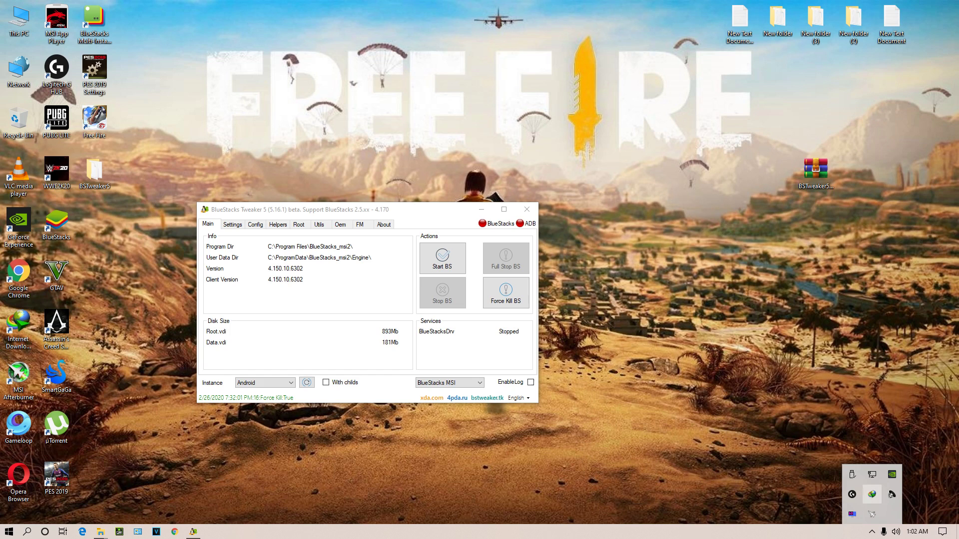
{"action": "left_click", "coordinate": [354, 213]}
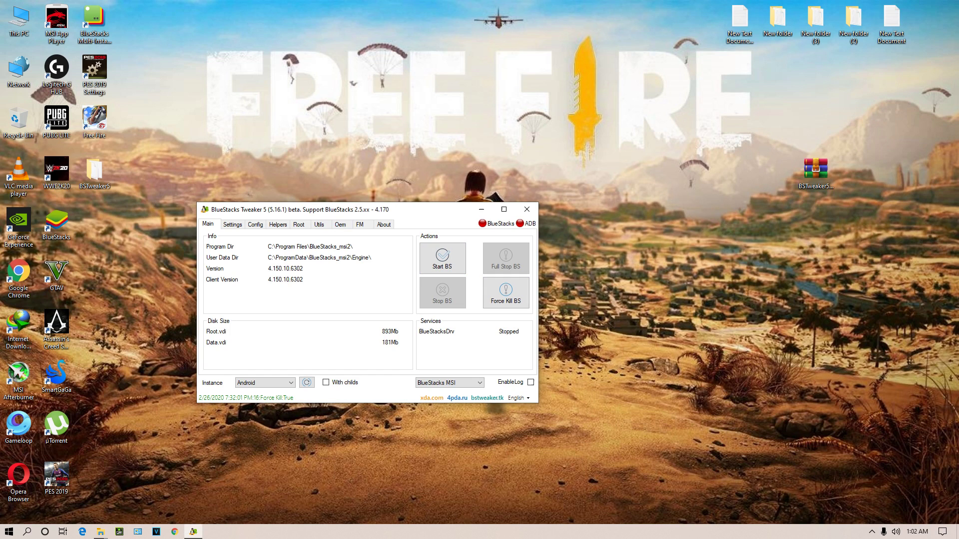
{"action": "left_click", "coordinate": [299, 224]}
{"action": "left_click", "coordinate": [230, 284]}
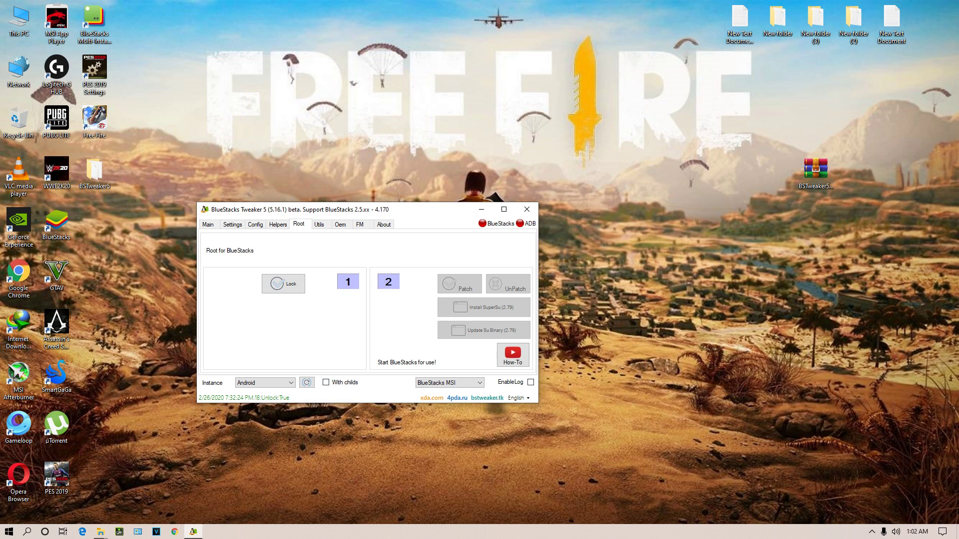
Start BlueStacks MSI from the tweaker, then apply the root patch and install SuperSU (2.79) on it.
{"action": "left_click", "coordinate": [208, 224]}
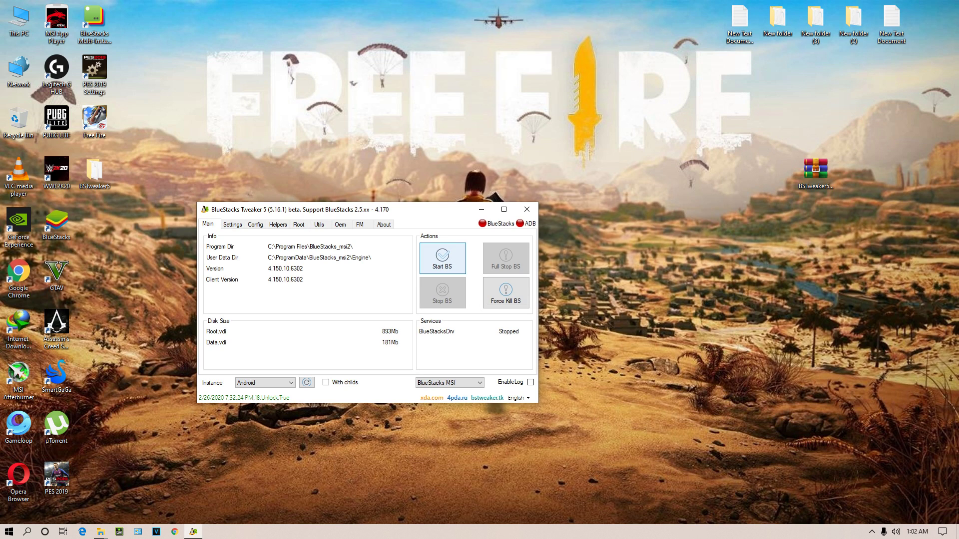
{"action": "left_click", "coordinate": [442, 259]}
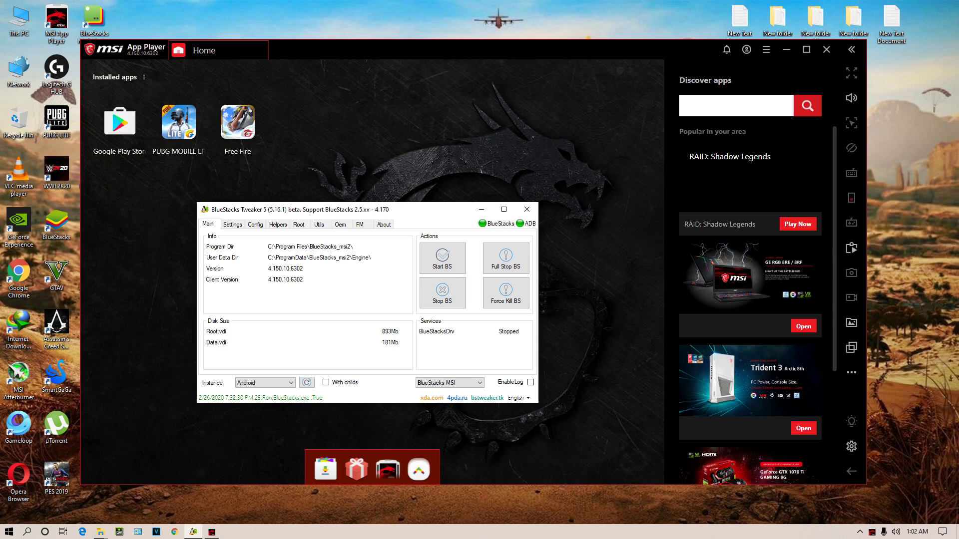
{"action": "left_click", "coordinate": [299, 224]}
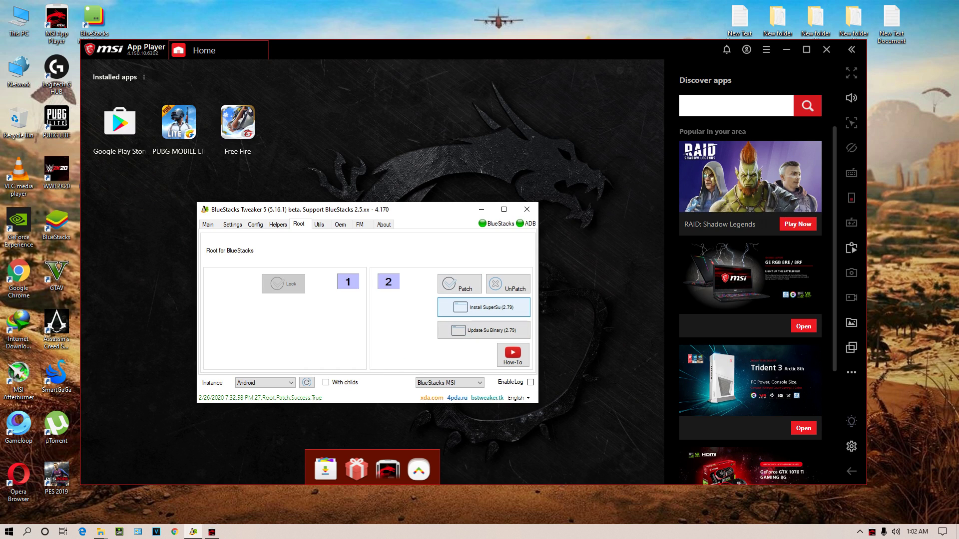
{"action": "left_click", "coordinate": [484, 307]}
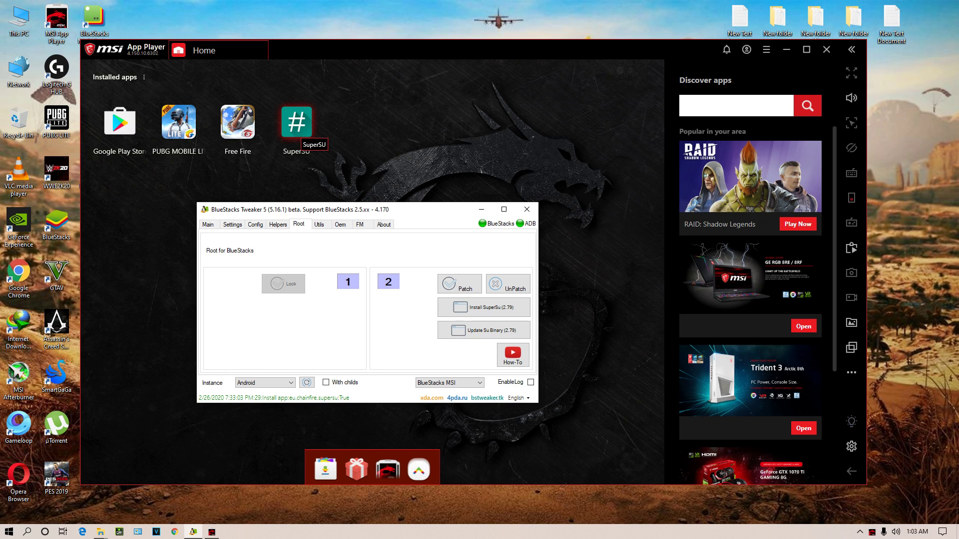
Update the SU binary from the SuperSU app in the emulator and dismiss its follow-me prompt.
{"action": "left_click", "coordinate": [299, 128]}
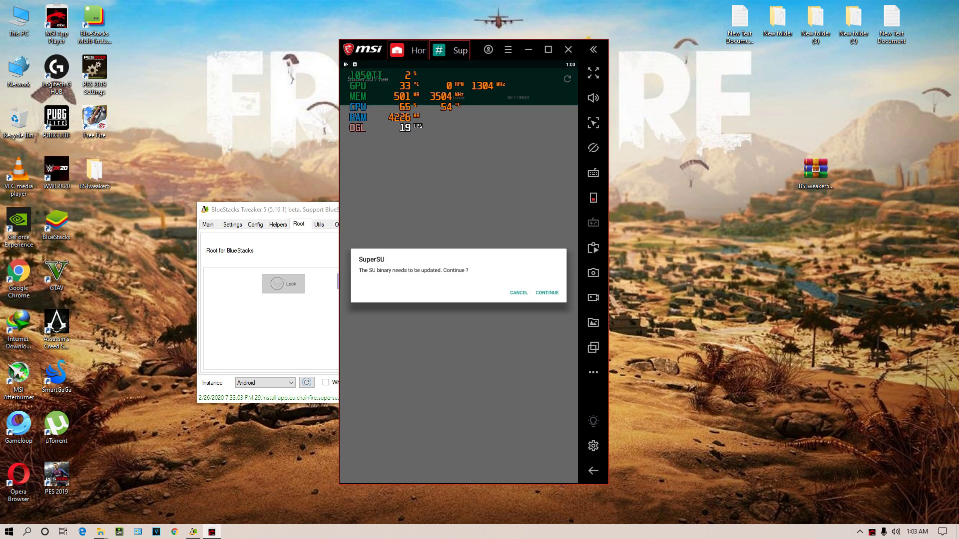
{"action": "left_click", "coordinate": [547, 293]}
{"action": "left_click", "coordinate": [515, 294]}
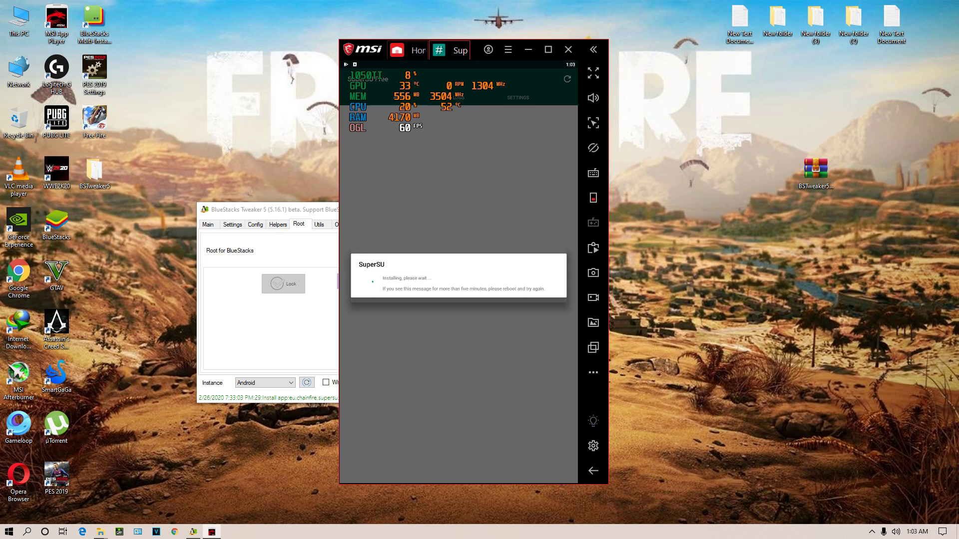
{"action": "left_click", "coordinate": [334, 224]}
{"action": "left_click", "coordinate": [481, 209]}
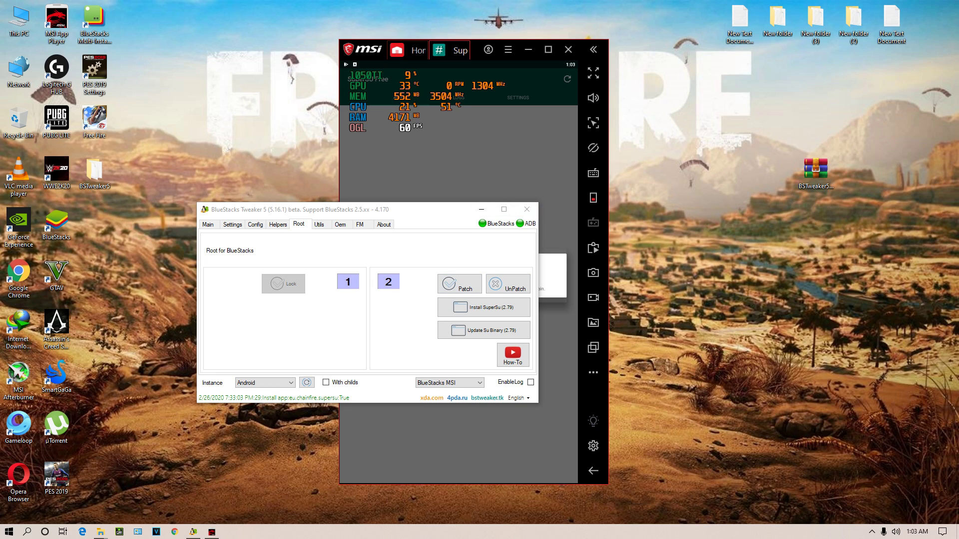
{"action": "key", "text": "alt+Tab"}
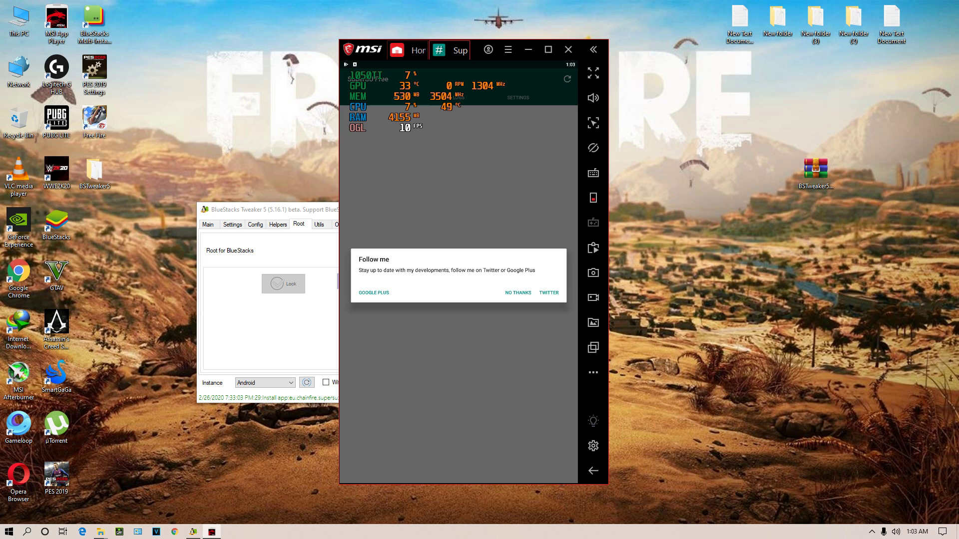
{"action": "key", "text": "Escape"}
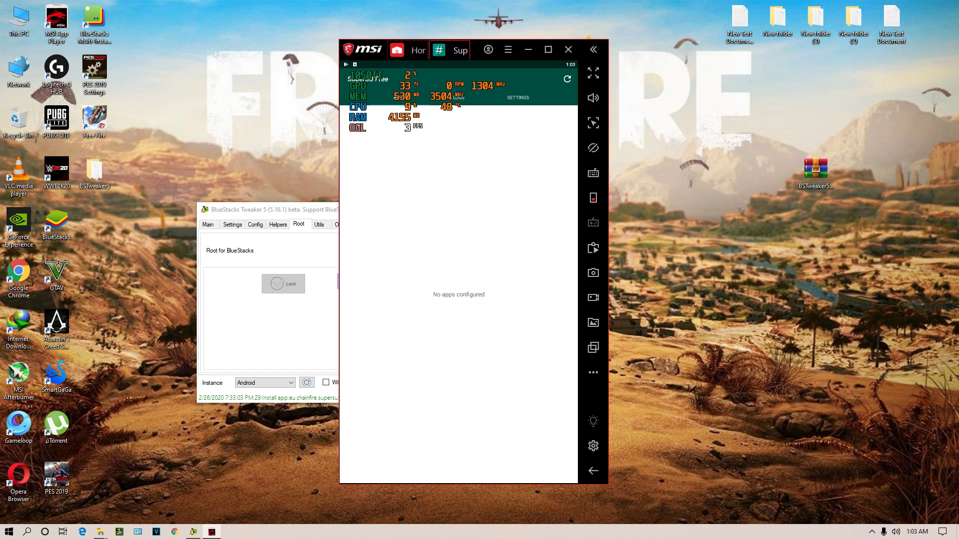
Launch Free Fire from the emulator's home screen and look through the emulator's user data and shortcut key settings.
{"action": "left_click", "coordinate": [418, 51]}
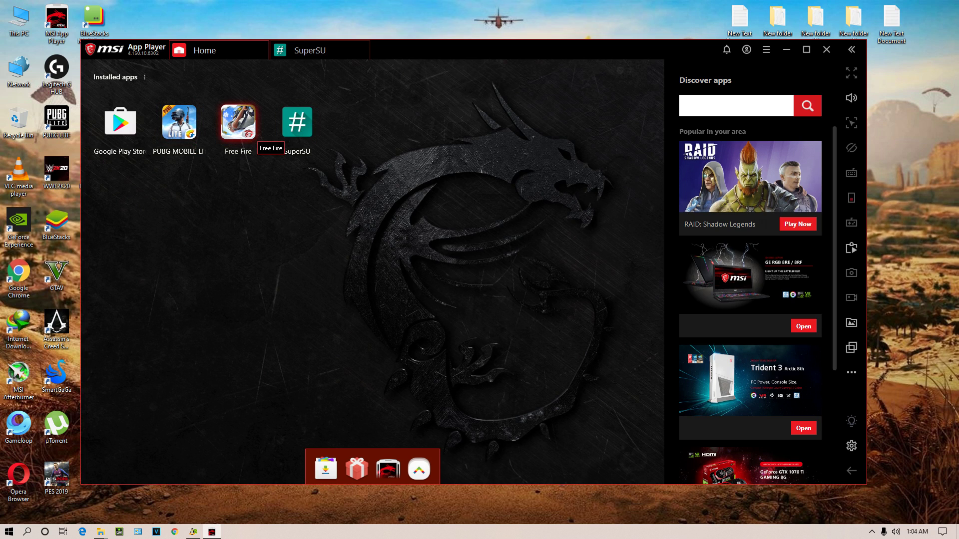
{"action": "left_click", "coordinate": [238, 123]}
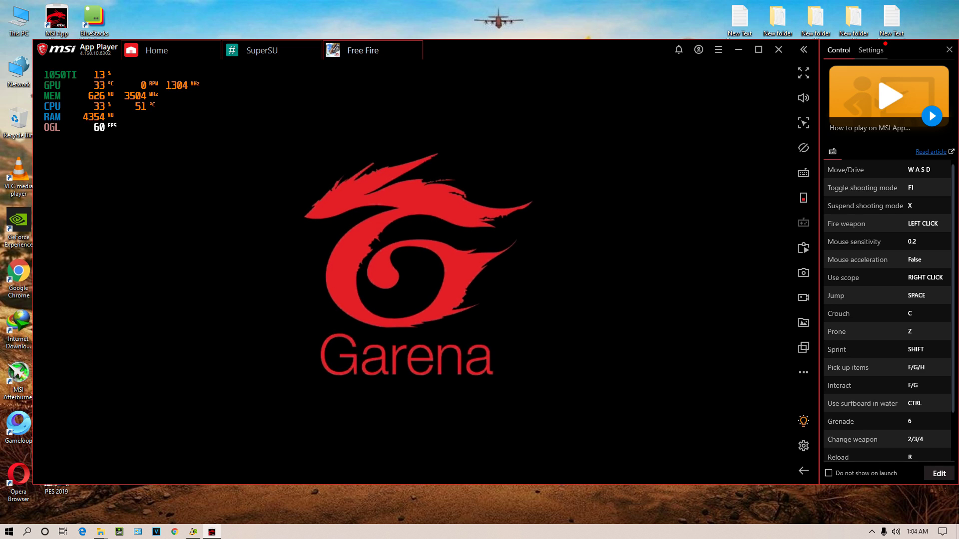
{"action": "left_click", "coordinate": [718, 50]}
{"action": "left_click", "coordinate": [647, 73]}
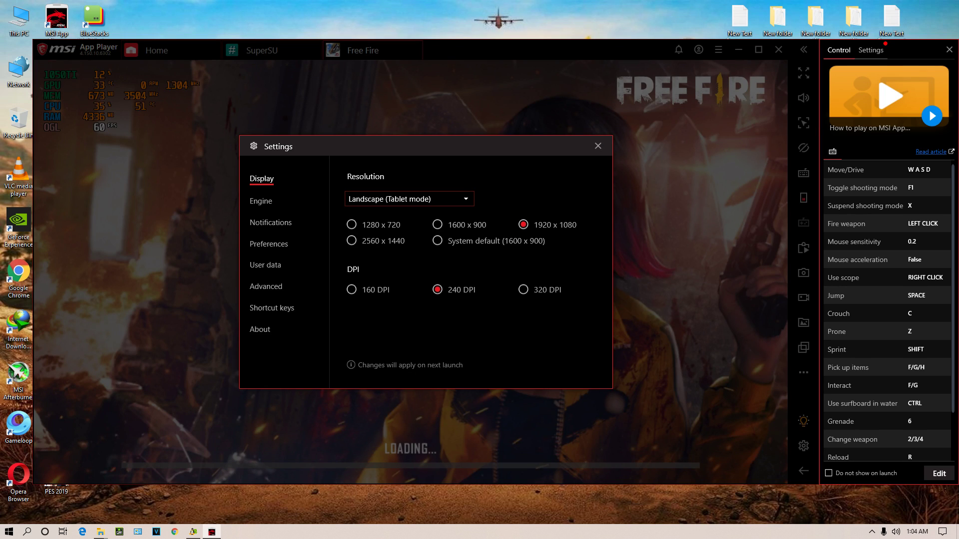
{"action": "left_click", "coordinate": [265, 286]}
{"action": "left_click", "coordinate": [265, 264]}
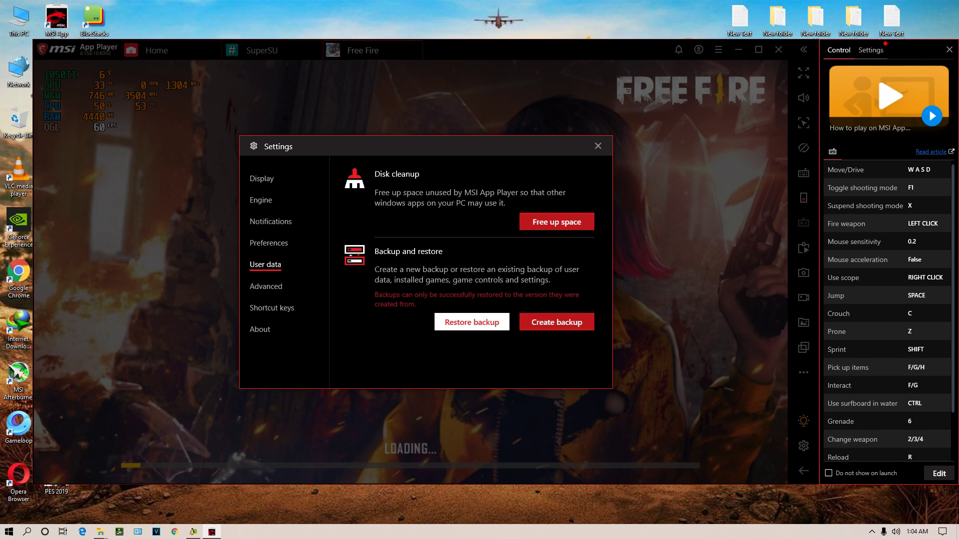
{"action": "left_click", "coordinate": [272, 307]}
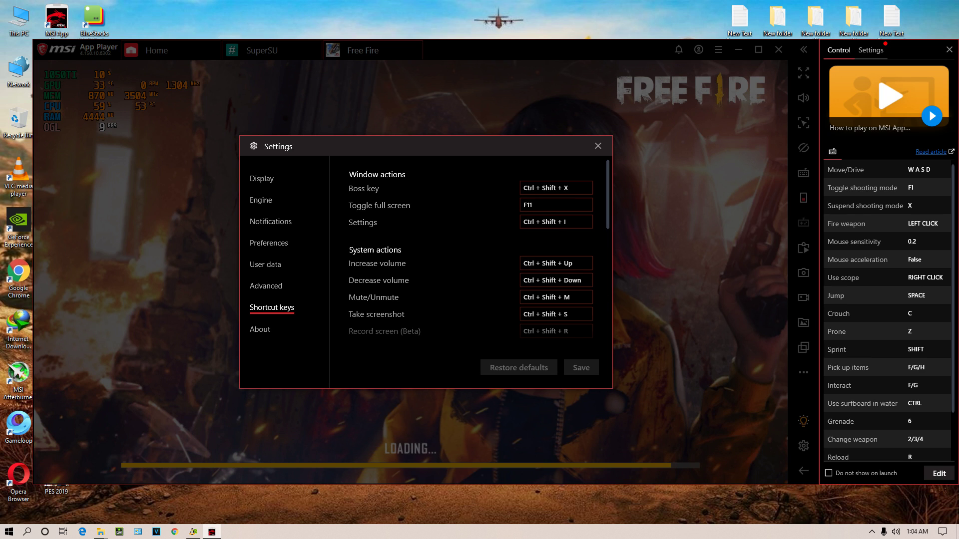
Enable high frame rates in the emulator's engine settings, set the frame rate to 240 FPS and display FPS during gameplay.
{"action": "left_click", "coordinate": [260, 199]}
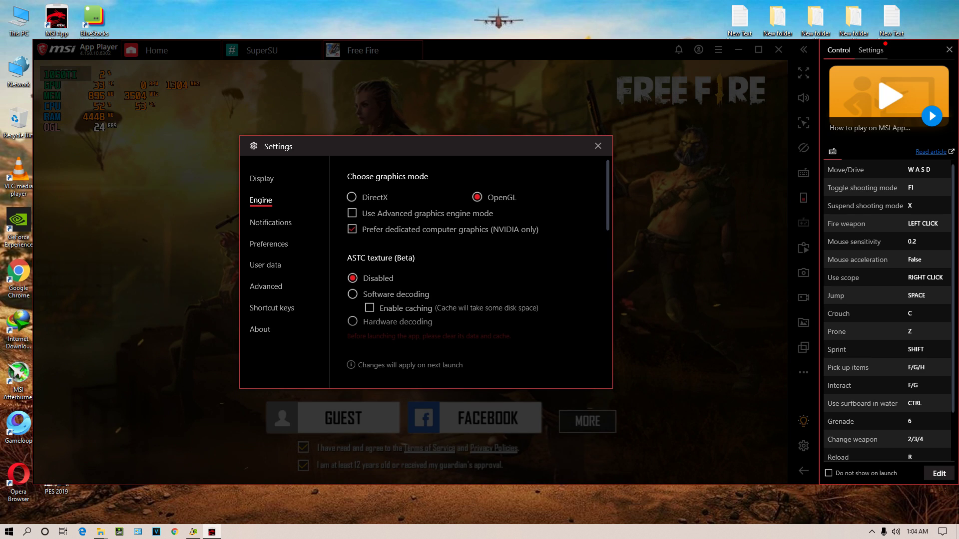
{"action": "scroll", "coordinate": [470, 270], "scroll_direction": "down", "scroll_amount": 6}
{"action": "scroll", "coordinate": [469, 270], "scroll_direction": "up", "scroll_amount": 2}
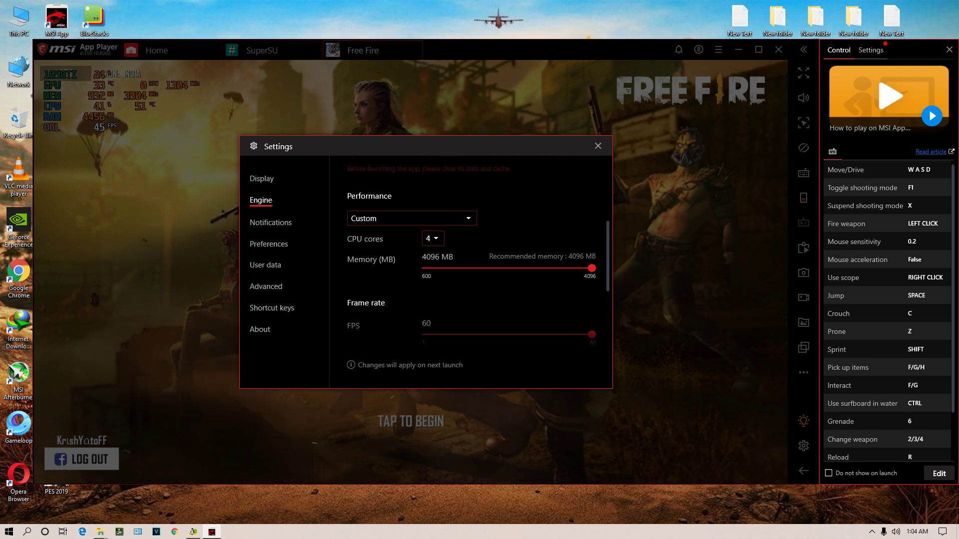
{"action": "scroll", "coordinate": [469, 270], "scroll_direction": "down", "scroll_amount": 2}
{"action": "scroll", "coordinate": [469, 270], "scroll_direction": "down", "scroll_amount": 1}
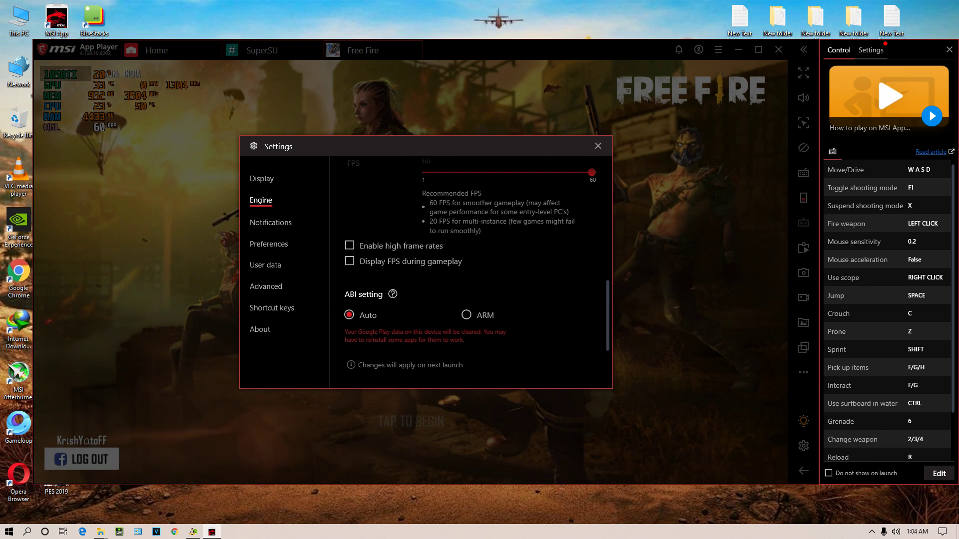
{"action": "left_click", "coordinate": [349, 245]}
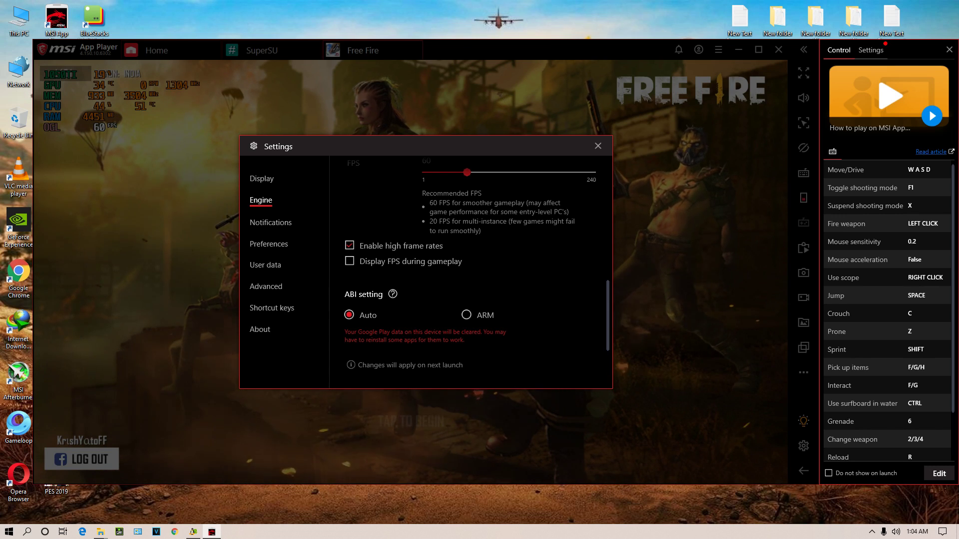
{"action": "scroll", "coordinate": [470, 269], "scroll_direction": "up", "scroll_amount": 1}
{"action": "left_click_drag", "start_coordinate": [467, 221], "coordinate": [594, 220]}
{"action": "scroll", "coordinate": [469, 270], "scroll_direction": "down", "scroll_amount": 1}
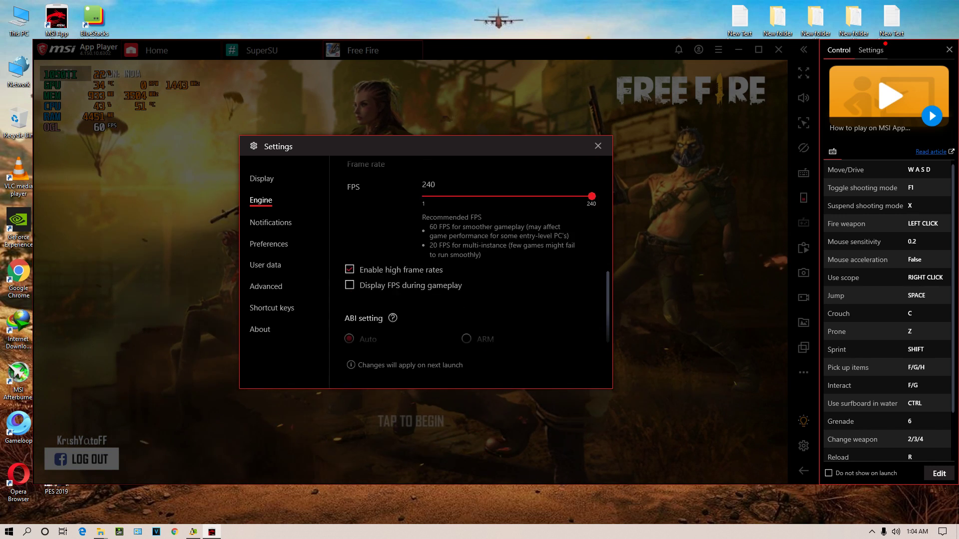
{"action": "left_click", "coordinate": [349, 261]}
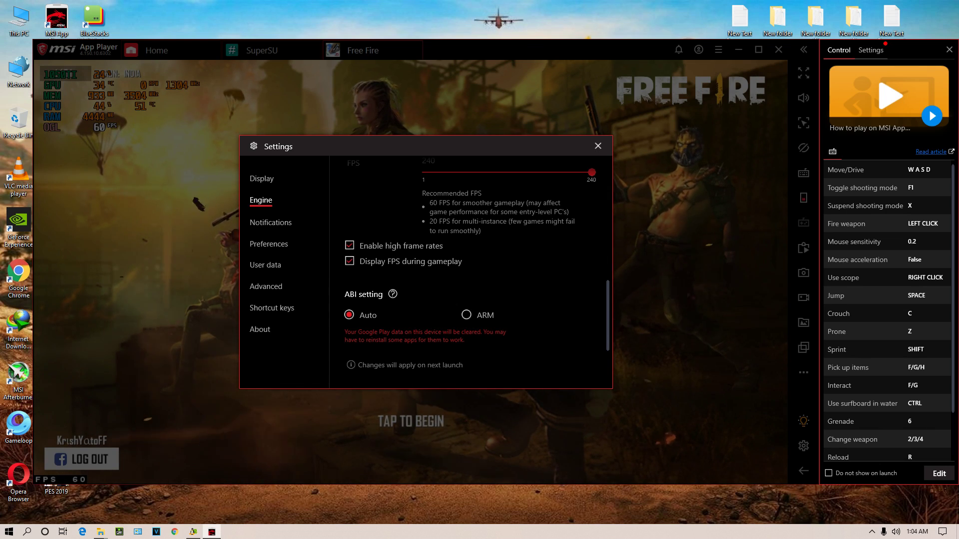
{"action": "key", "text": "Escape"}
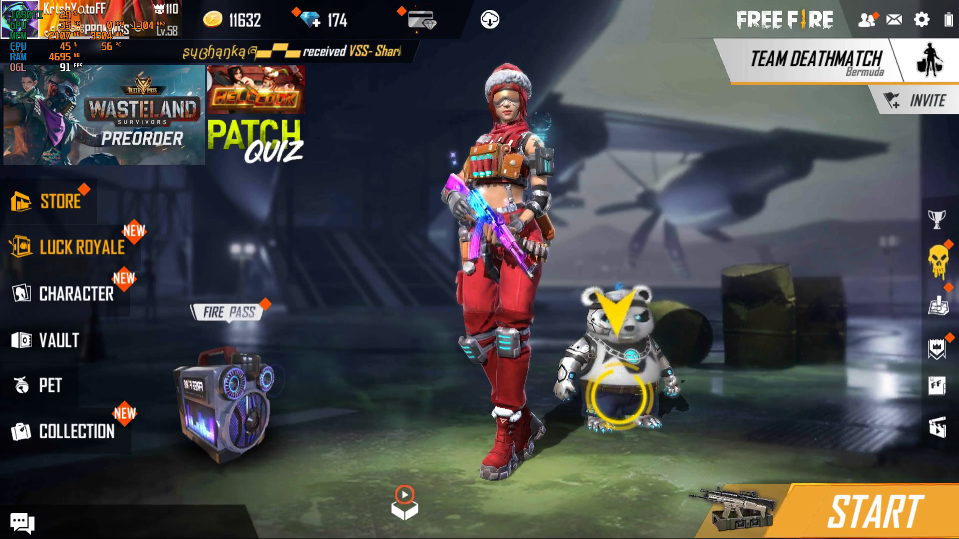
Open the custom HUD layout editor from Free Fire's control settings and show it in full screen.
{"action": "left_click", "coordinate": [922, 20]}
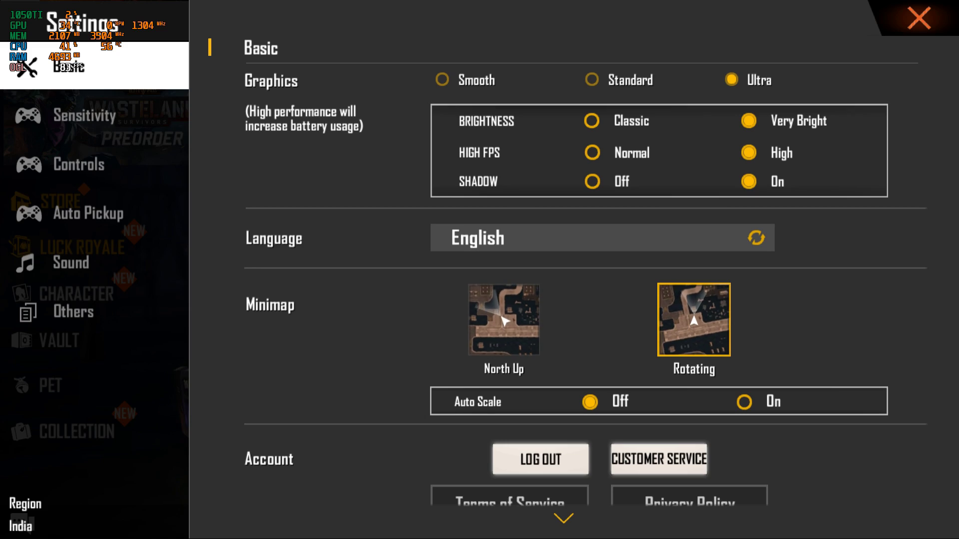
{"action": "left_click", "coordinate": [71, 167]}
{"action": "left_click", "coordinate": [832, 493]}
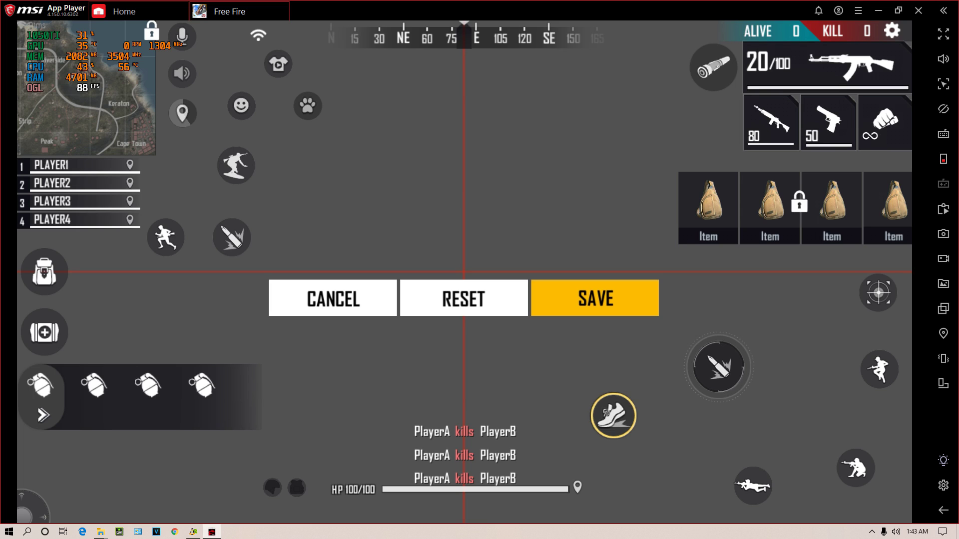
{"action": "key", "text": "F11"}
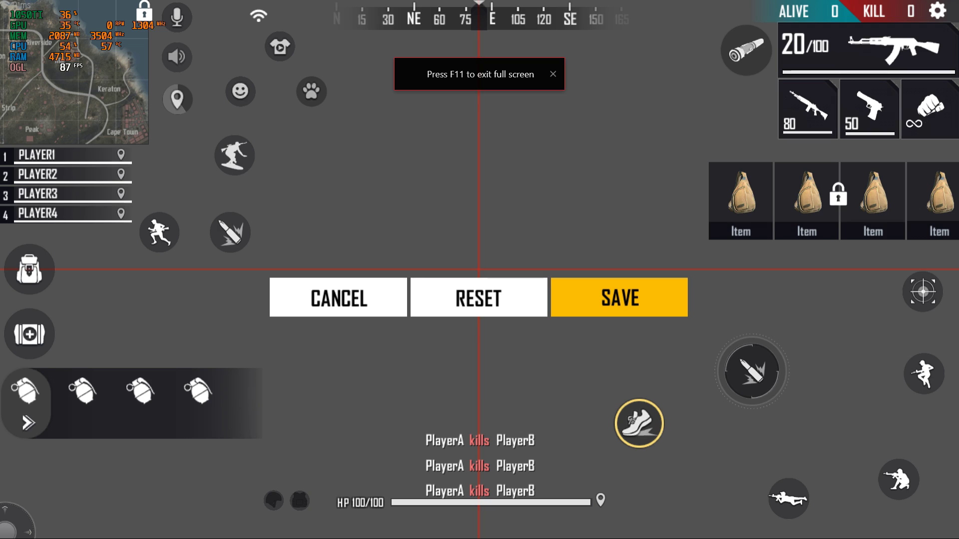
Set the movement joystick's size to 10% and place it in the lower-left corner of the HUD layout.
{"action": "left_click_drag", "start_coordinate": [15, 525], "coordinate": [432, 380]}
{"action": "mouse_move", "coordinate": [299, 252]}
{"action": "left_mouse_down"}
{"action": "mouse_move", "coordinate": [535, 252]}
{"action": "mouse_move", "coordinate": [299, 252]}
{"action": "left_mouse_up"}
{"action": "left_click_drag", "start_coordinate": [431, 379], "coordinate": [4, 536]}
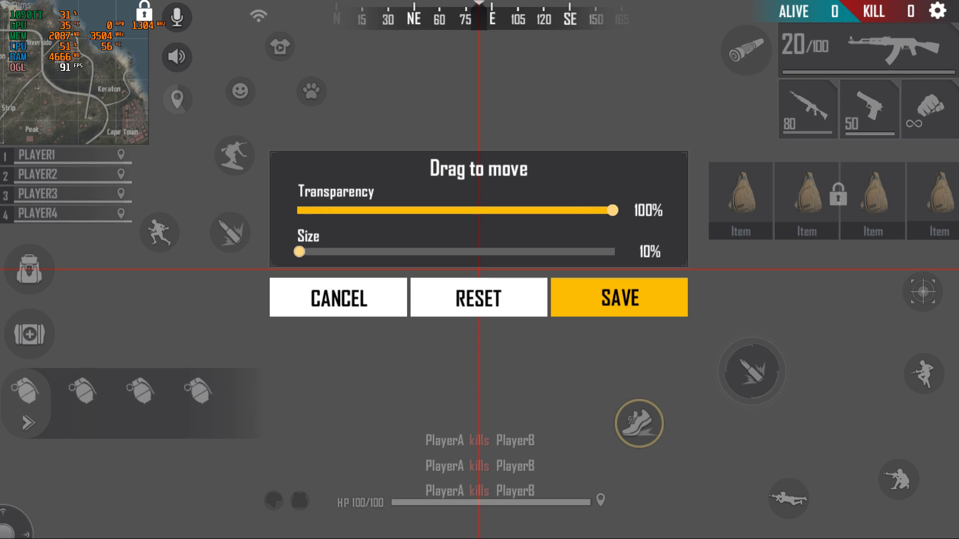
Examine the size and transparency of the right and left fire buttons in the HUD layout.
{"action": "left_click", "coordinate": [752, 371]}
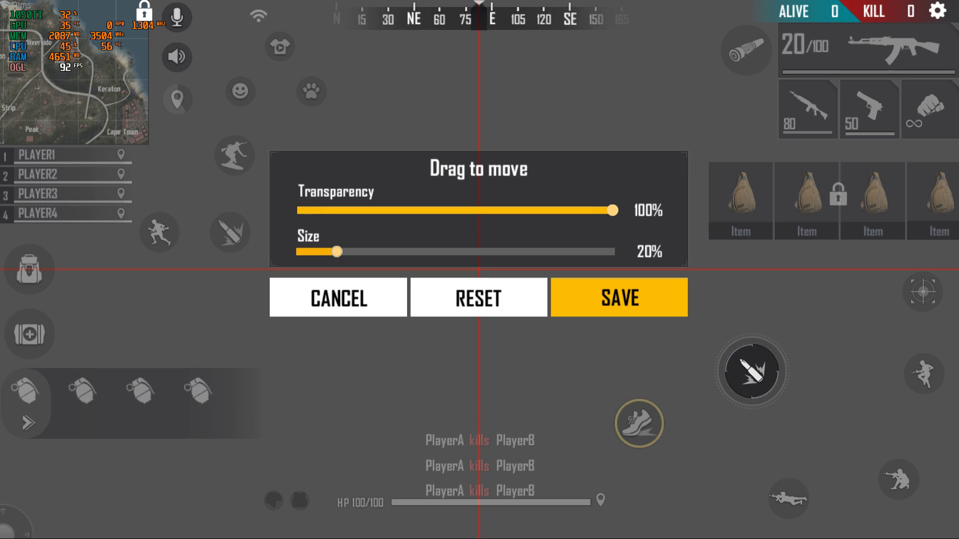
{"action": "left_click", "coordinate": [752, 382]}
{"action": "left_click", "coordinate": [921, 376]}
{"action": "left_click", "coordinate": [771, 377]}
{"action": "left_click", "coordinate": [156, 239]}
{"action": "left_click", "coordinate": [228, 233]}
{"action": "left_click", "coordinate": [157, 237]}
{"action": "left_click", "coordinate": [188, 238]}
{"action": "left_click", "coordinate": [241, 229]}
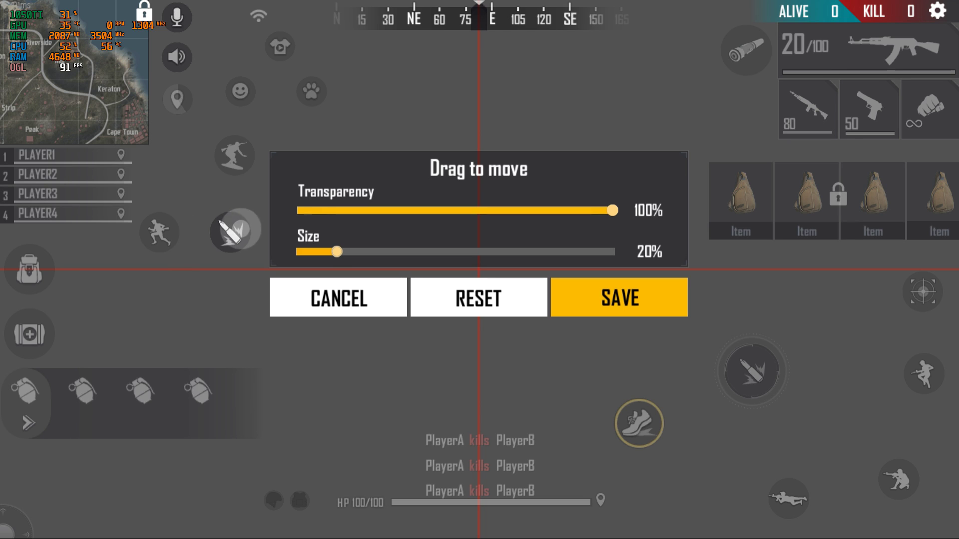
Open the emulator's advanced game controls editor over the Free Fire HUD layout and reposition the emulator window.
{"action": "mouse_move", "coordinate": [954, 270]}
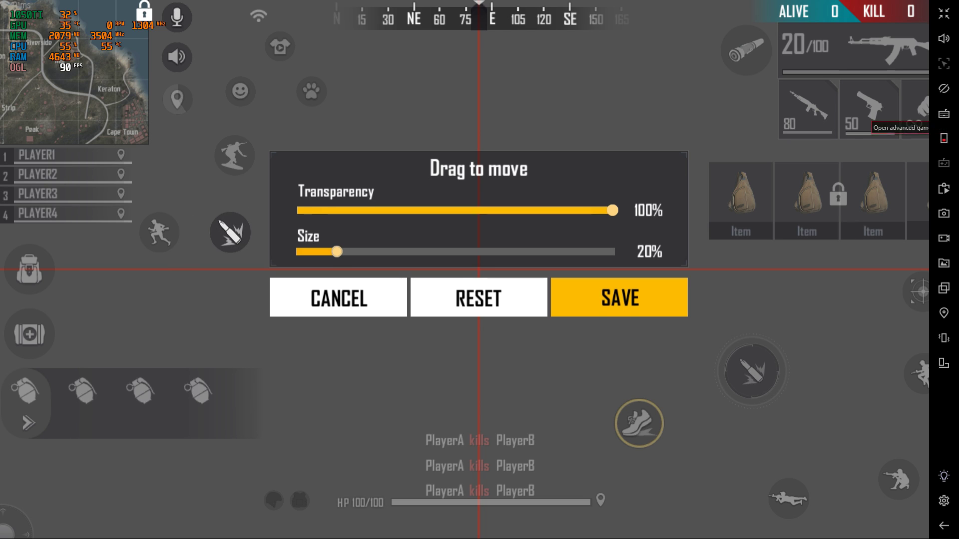
{"action": "left_click", "coordinate": [943, 113]}
{"action": "left_click_drag", "start_coordinate": [551, 42], "coordinate": [593, 39]}
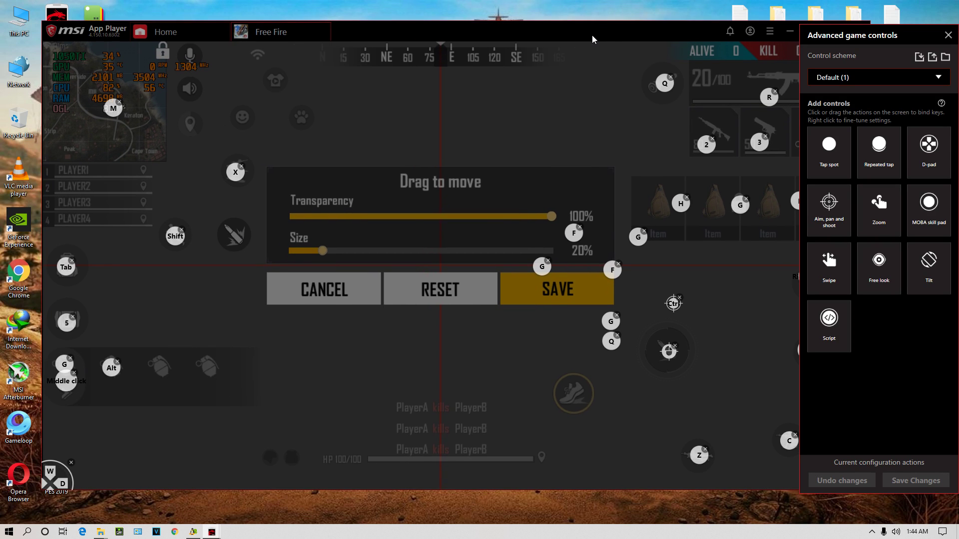